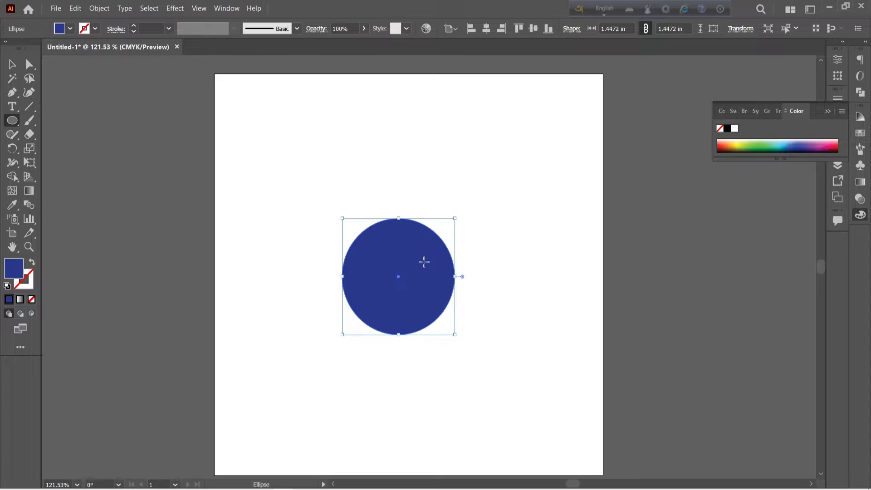
- Duplicate the blue circle in place and shrink the copy concentrically to about half its size
key("ctrl")
key("ctrl+c")
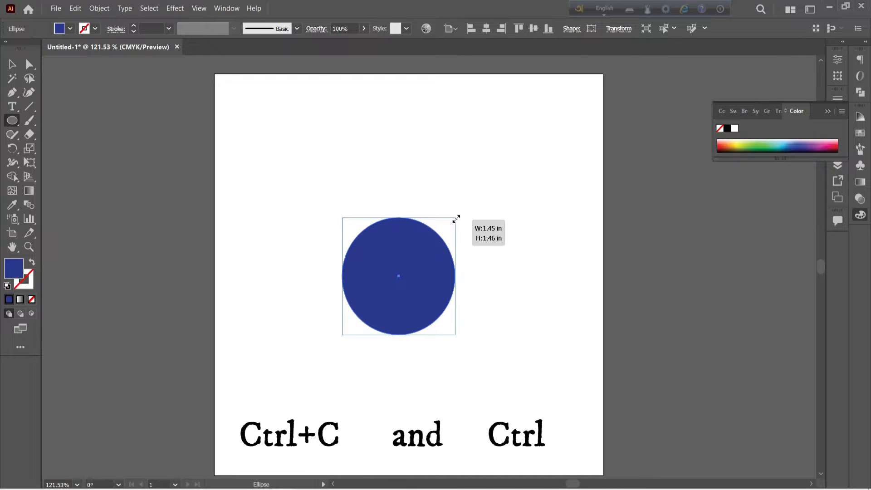
key("ctrl+f")
left_click_drag(456, 219, 426, 240)
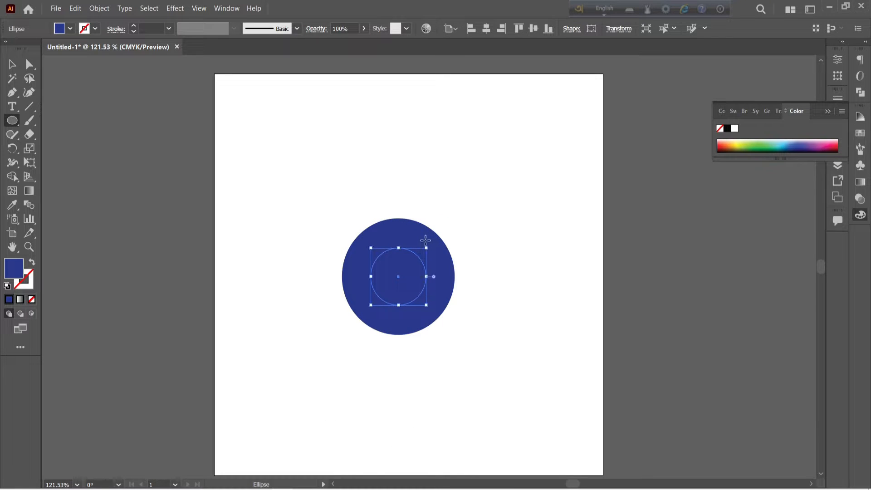
- Fill the smaller inner circle with white
left_click(70, 29)
left_click(24, 49)
left_click(303, 4)
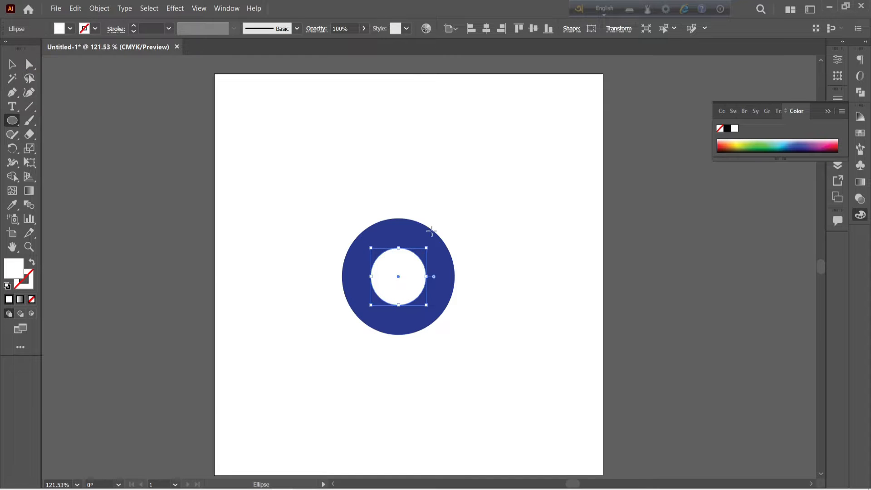
- Change the large outer circle's fill to red
left_click(11, 65)
left_click_drag(257, 140, 492, 393)
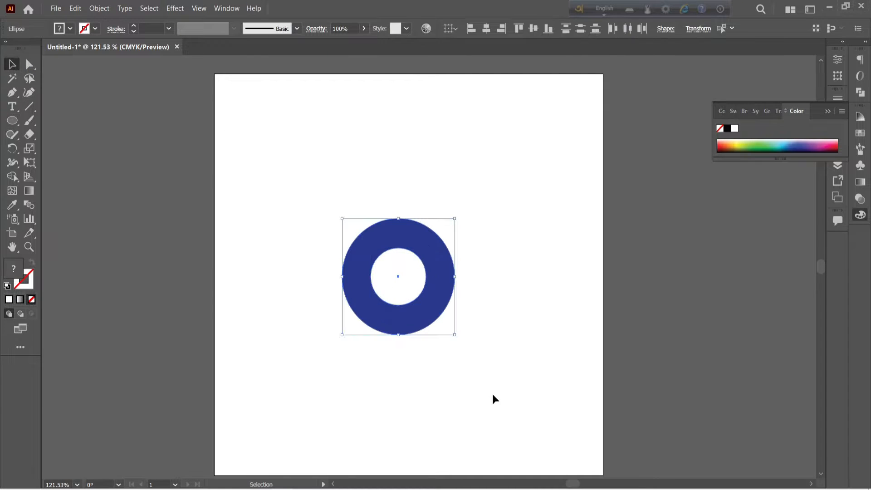
left_click(508, 388)
left_click_drag(319, 199, 457, 368)
left_click(459, 361)
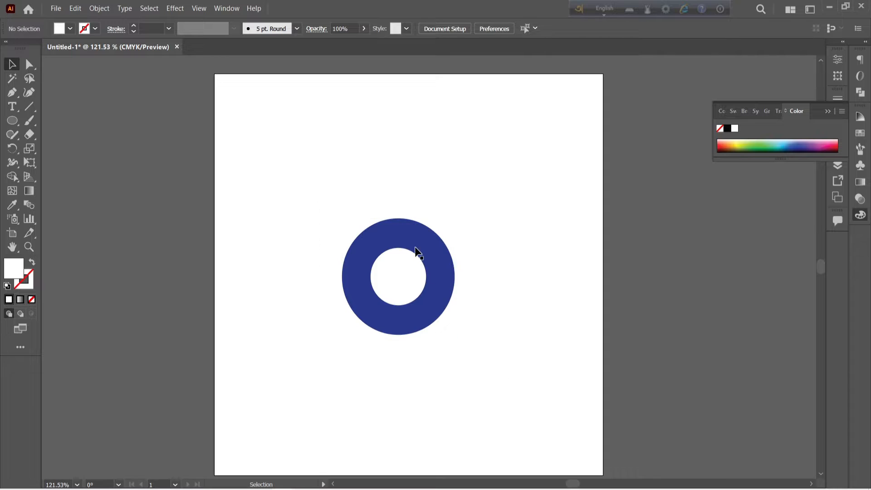
left_click(358, 241)
left_click(71, 29)
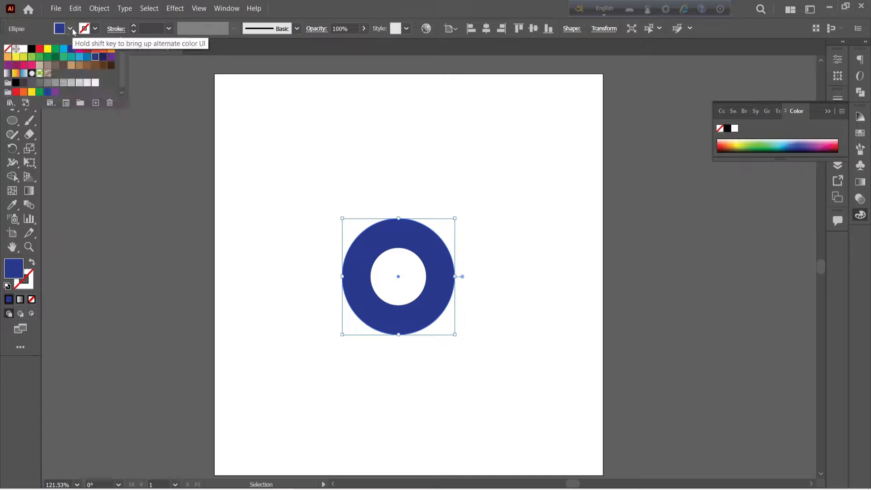
left_click(40, 49)
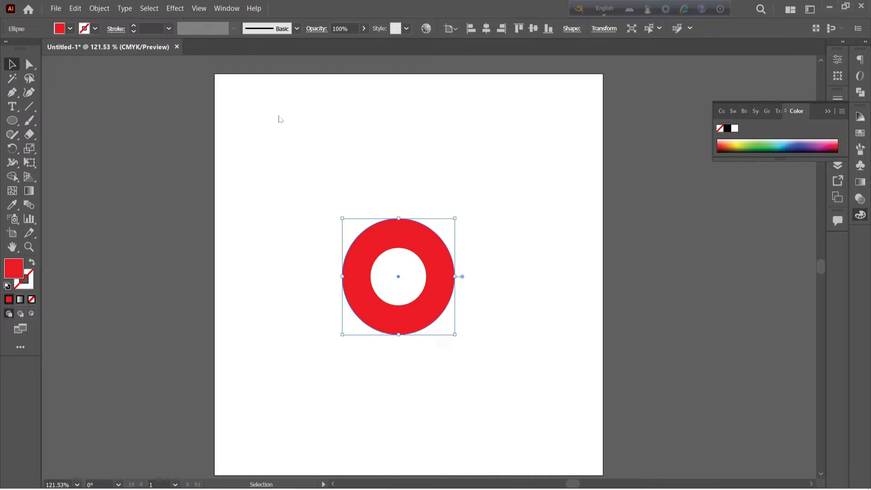
- Draw an unfilled Pen path from the circles' centre up to the inner circle's top point and horizontally right past the outer circle
left_click(357, 184)
left_click_drag(332, 177, 460, 355)
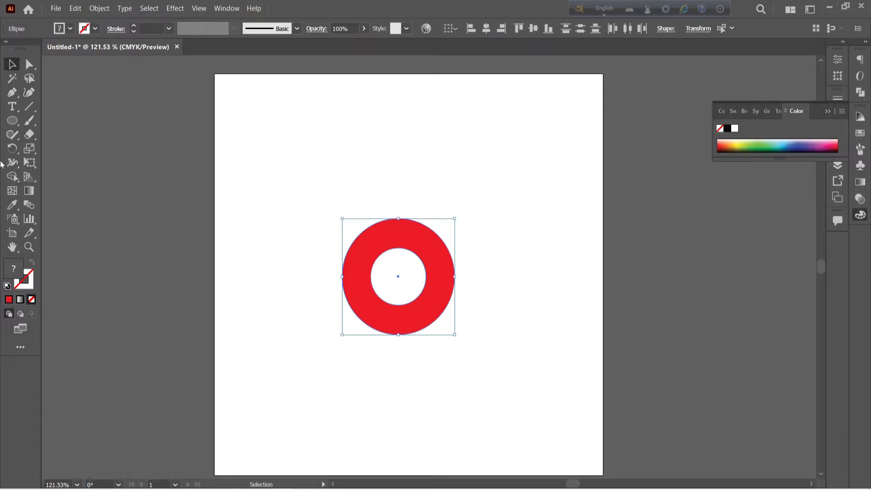
left_click(13, 92)
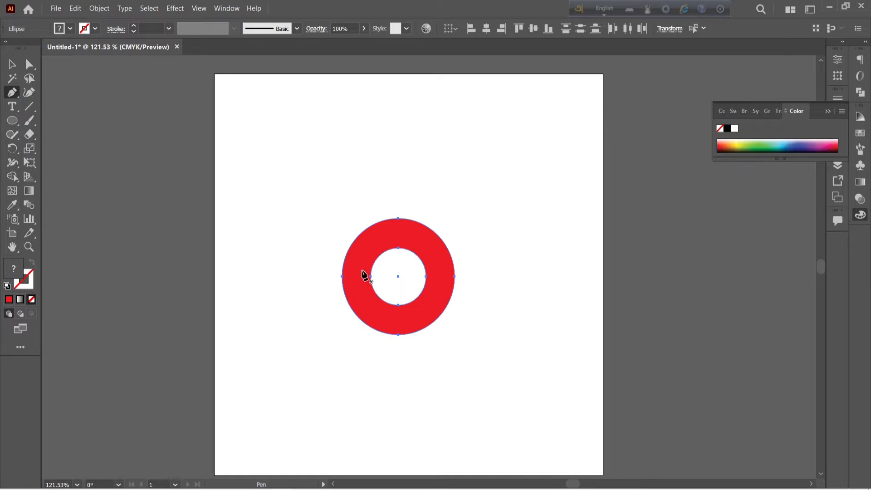
left_click(397, 275)
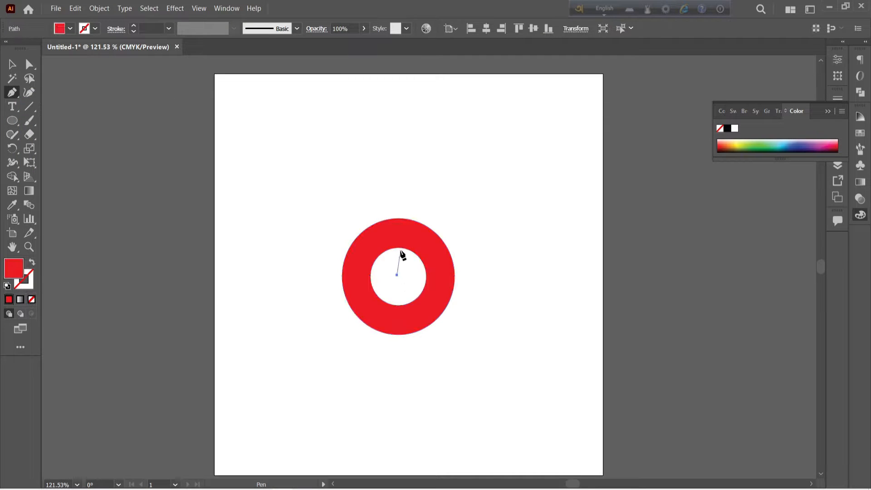
left_click(398, 249)
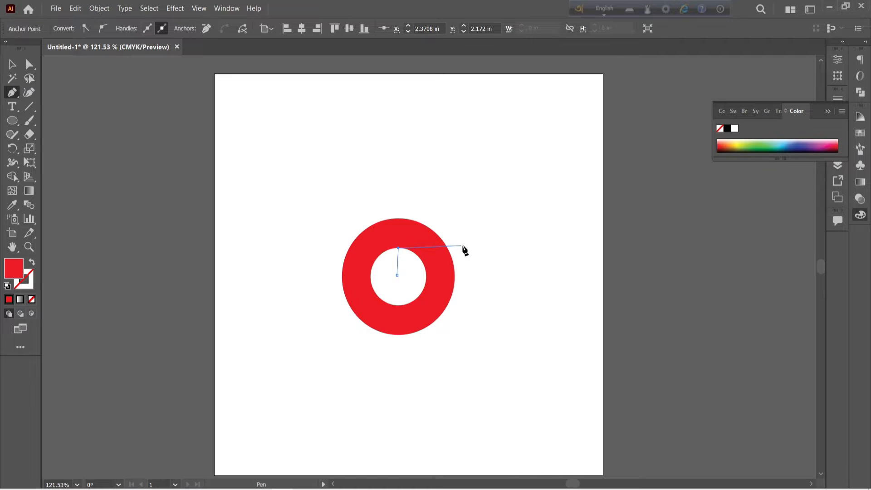
left_click(487, 250)
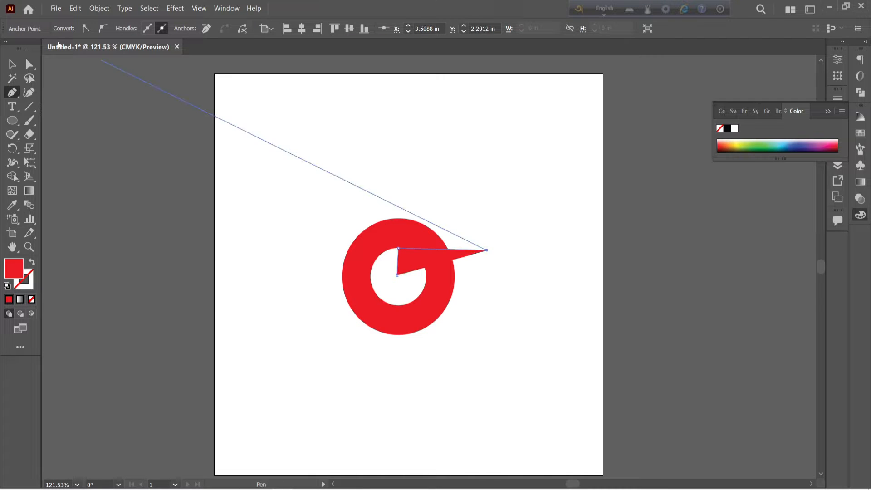
left_click(31, 299)
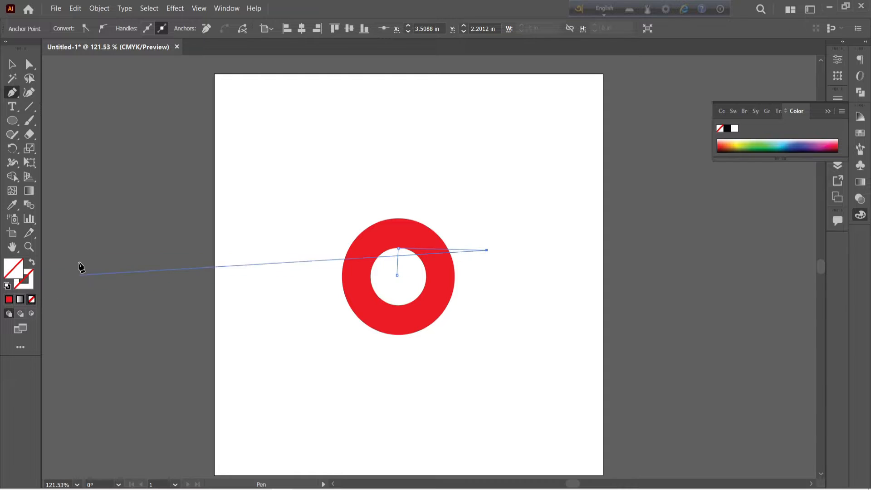
left_click(12, 64)
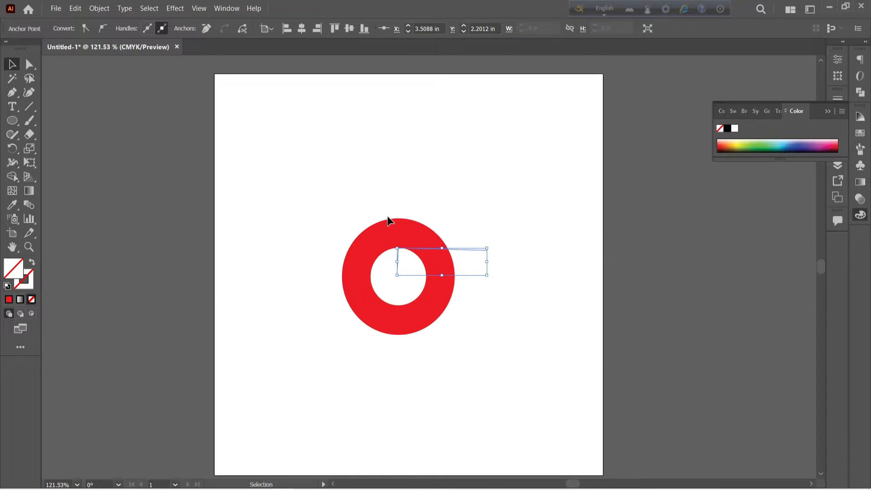
- Make rotated copies of the bent path around the circles' centre at 240° intervals, repeating the transformation to complete the three-way division
left_click(312, 196)
left_click_drag(307, 183, 504, 370)
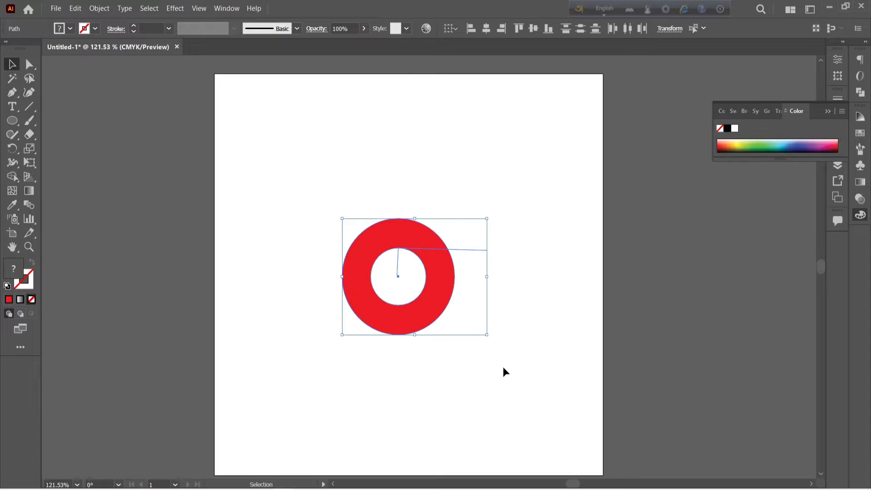
left_click(503, 367)
left_click(462, 253)
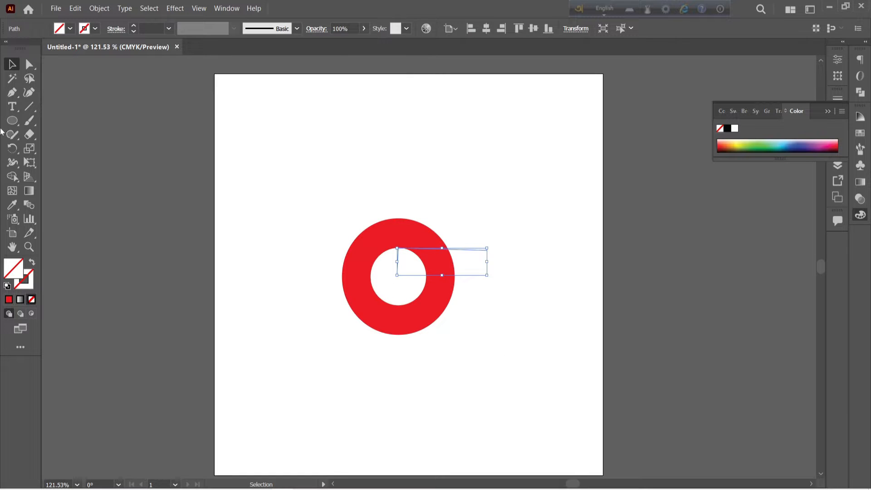
left_click(12, 148)
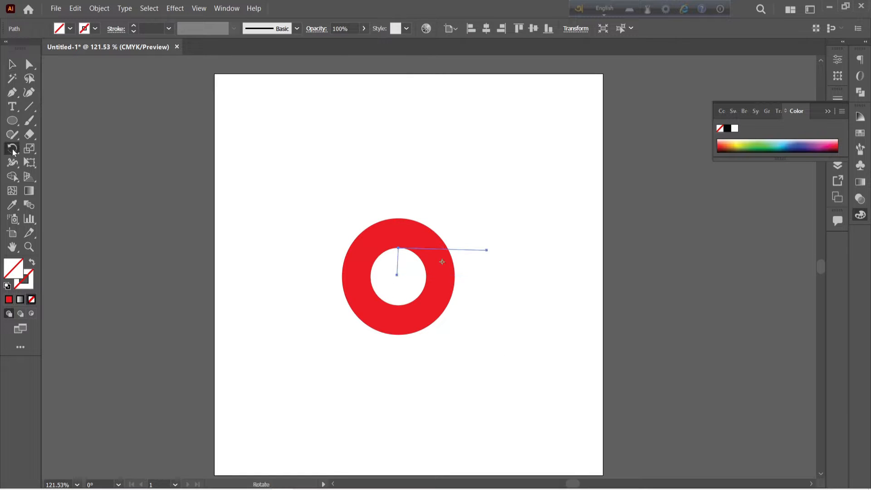
left_click(398, 274, "alt")
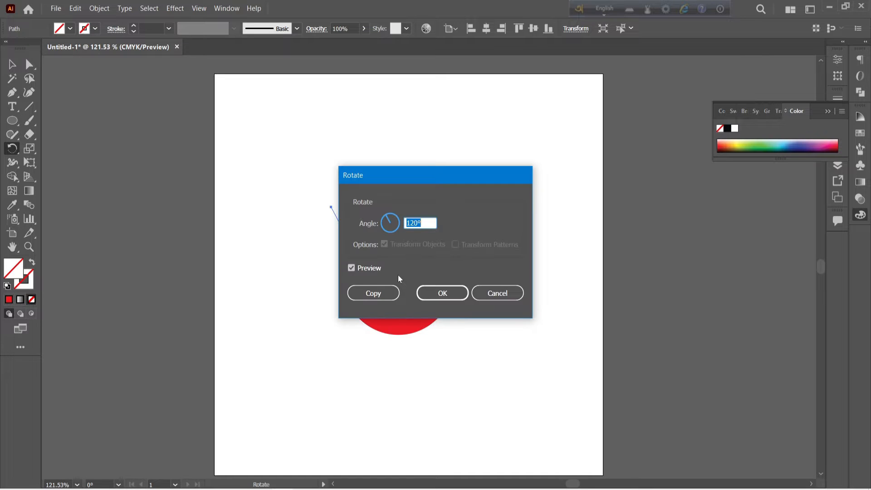
left_click(413, 223)
left_click_drag(417, 223, 356, 218)
type("240")
left_click(373, 293)
key("ctrl+d")
key("ctrl+d")
key("ctrl+d")
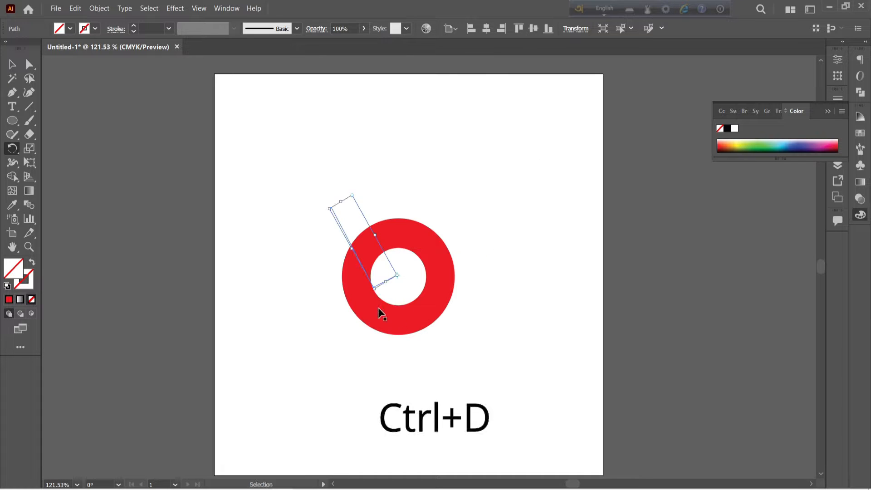
key("v")
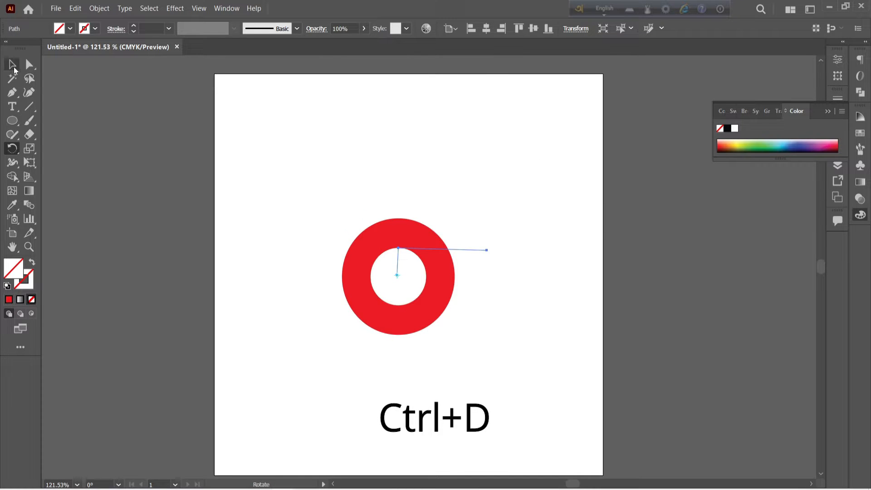
- Select both circles and all the bent paths and split the red ring into three segments with the Shape Builder tool
left_click_drag(285, 169, 472, 360)
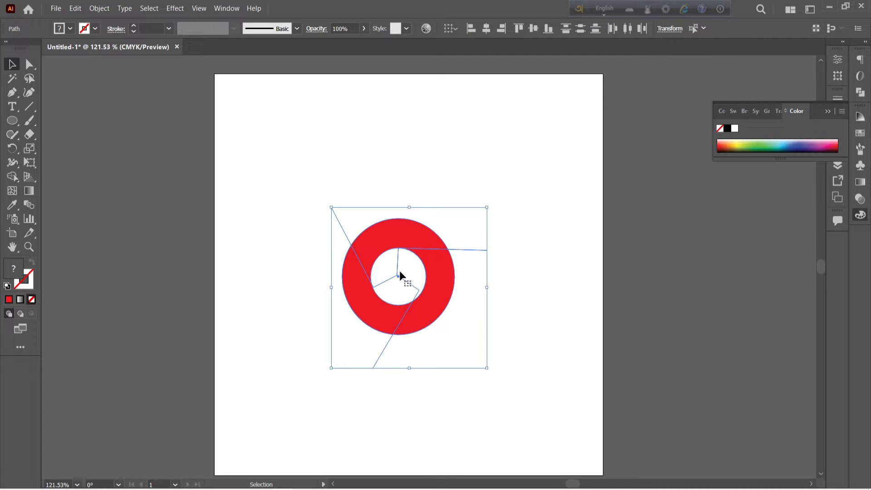
left_click(407, 215)
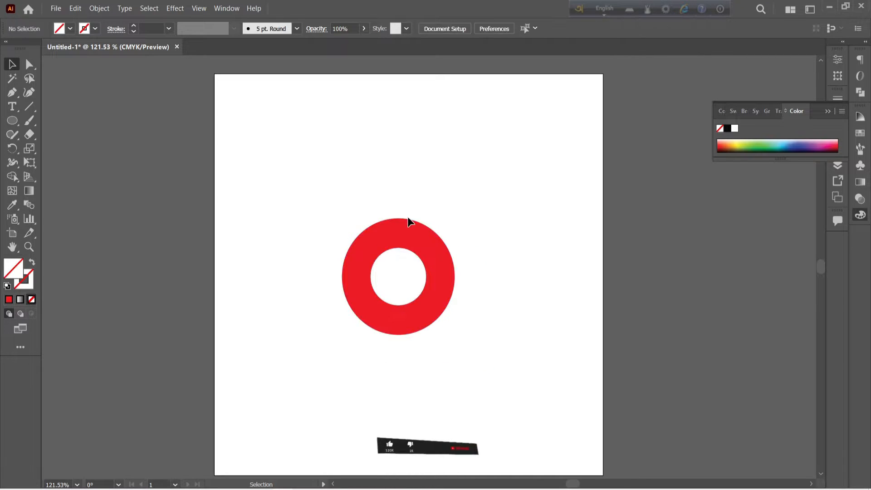
left_click(391, 232)
left_click_drag(274, 168, 450, 323)
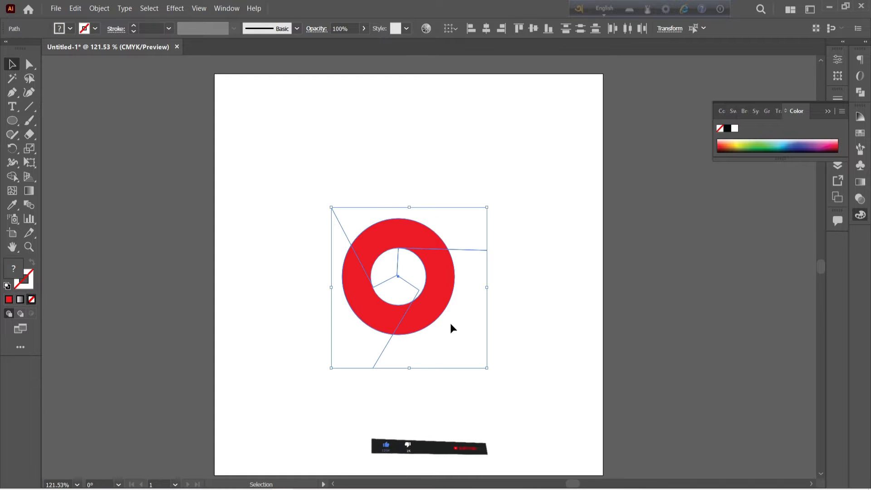
key("shift+m")
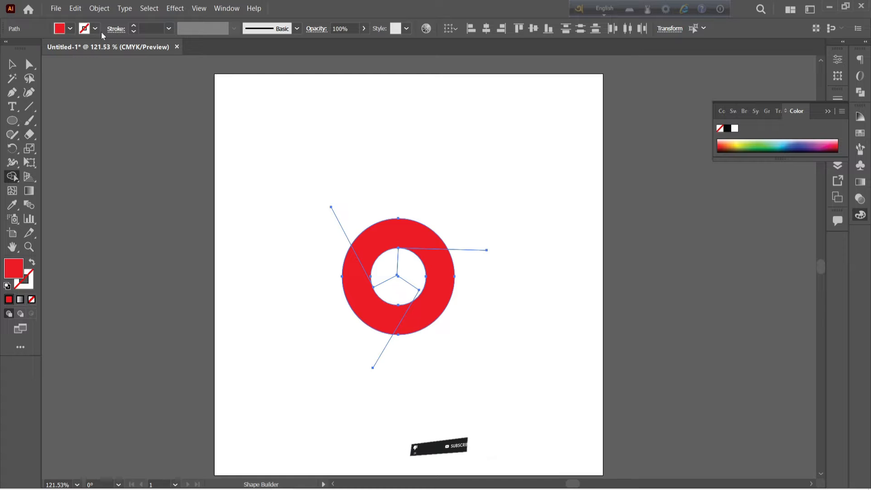
left_click(64, 29)
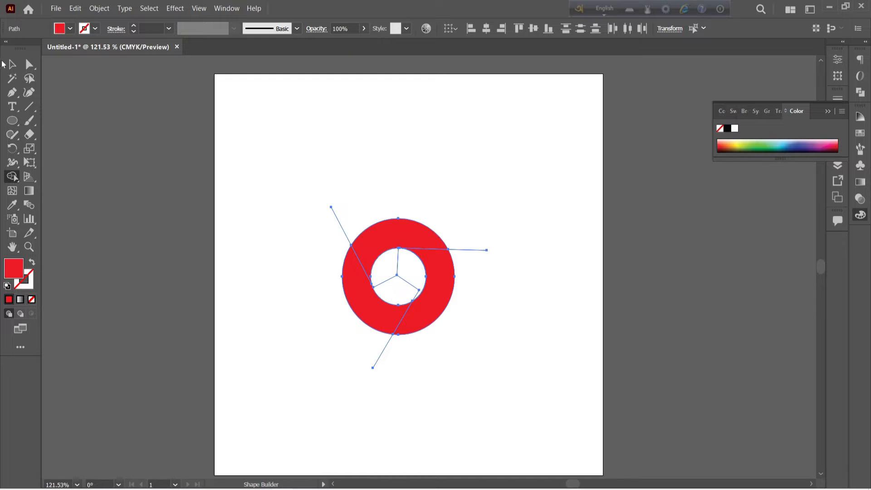
key("v")
- Fill the ring's lower-left segment with green
left_click(398, 229)
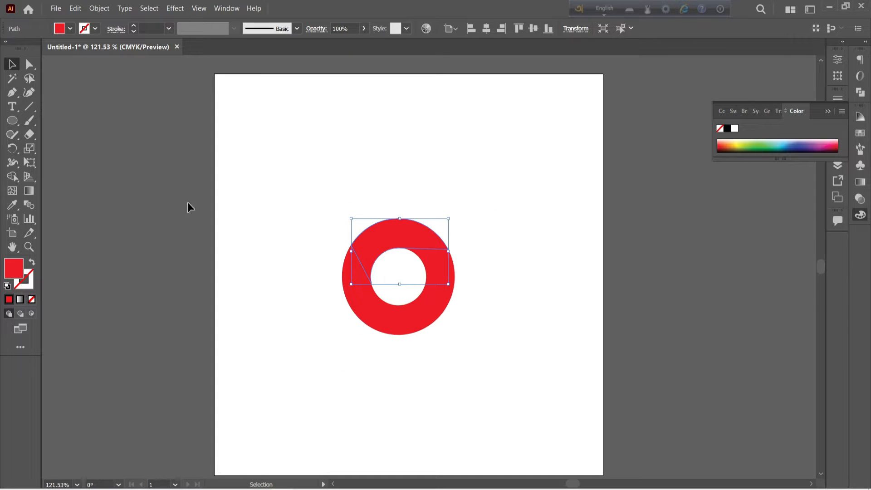
left_click(363, 310)
left_click(70, 29)
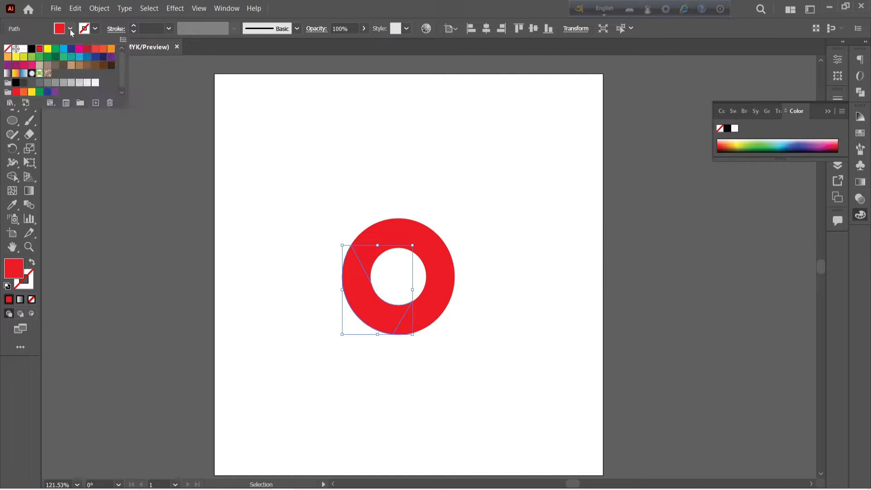
left_click(55, 48)
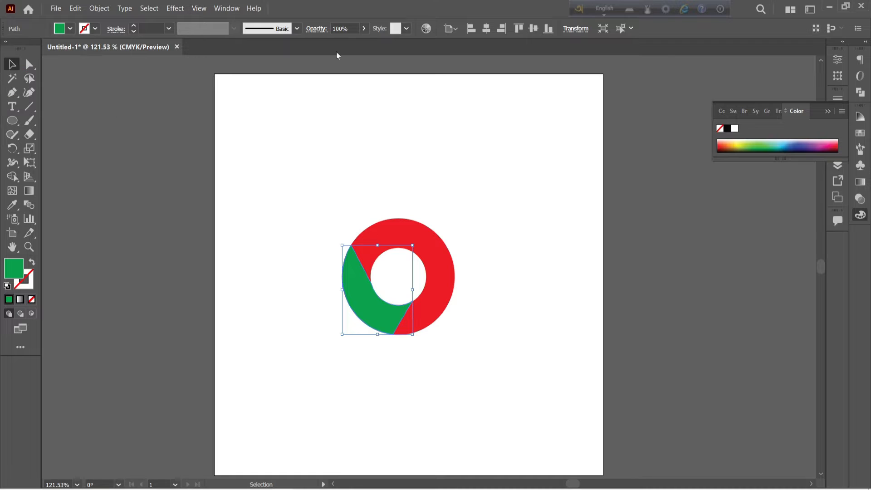
- Fill the ring's right segment with yellow
left_click(437, 282)
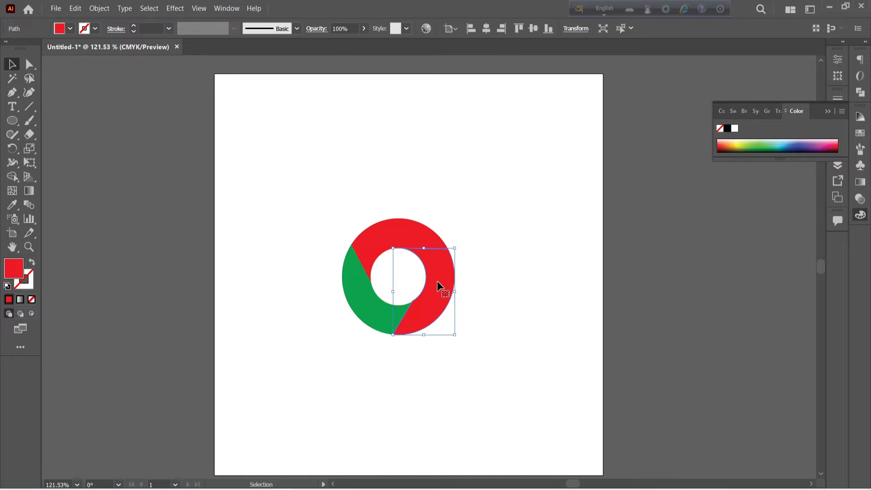
left_click(70, 28)
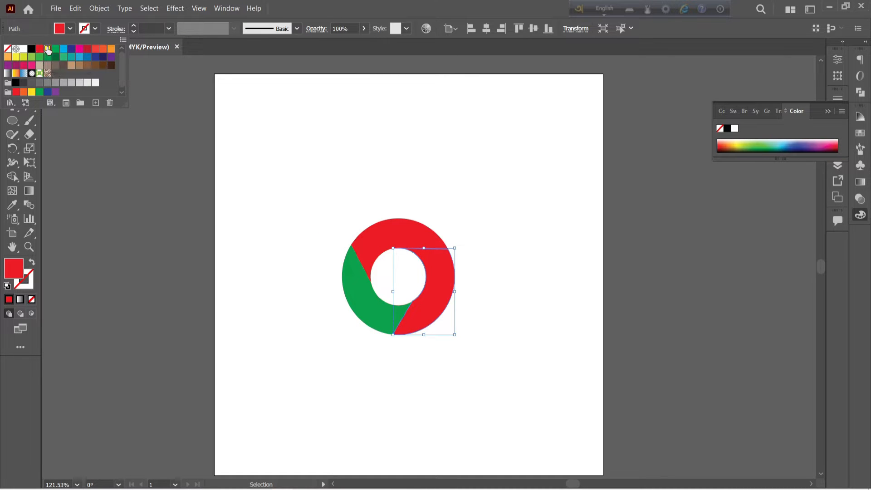
left_click(47, 49)
left_click(460, 209)
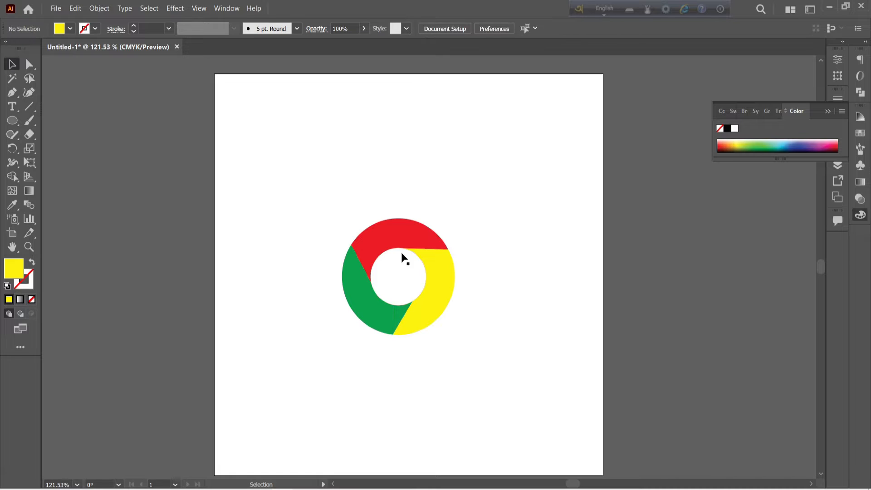
- Delete the leftover unfilled line pieces sticking out around the ring
left_click(397, 267)
left_click(477, 273)
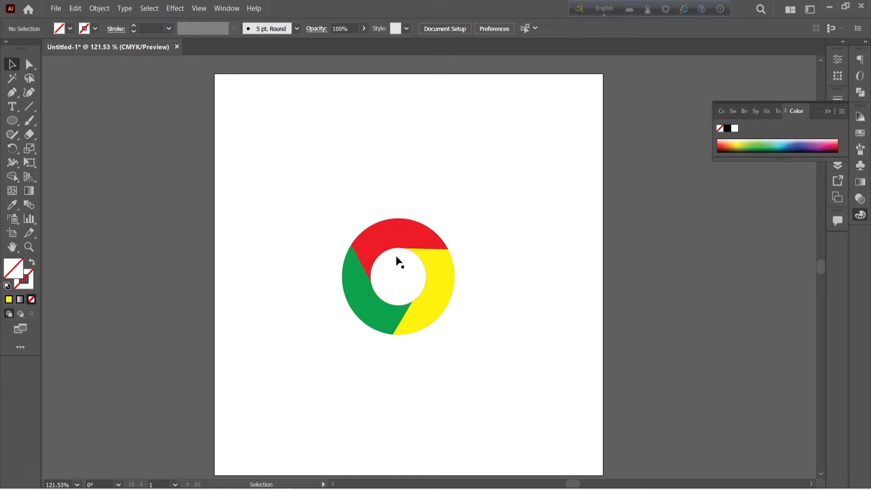
left_click(398, 262)
left_click(470, 296)
left_click_drag(466, 227, 481, 279)
key("Delete")
mouse_move(337, 232)
left_mouse_down()
mouse_move(320, 237)
mouse_move(331, 239)
left_mouse_up()
left_click(352, 171)
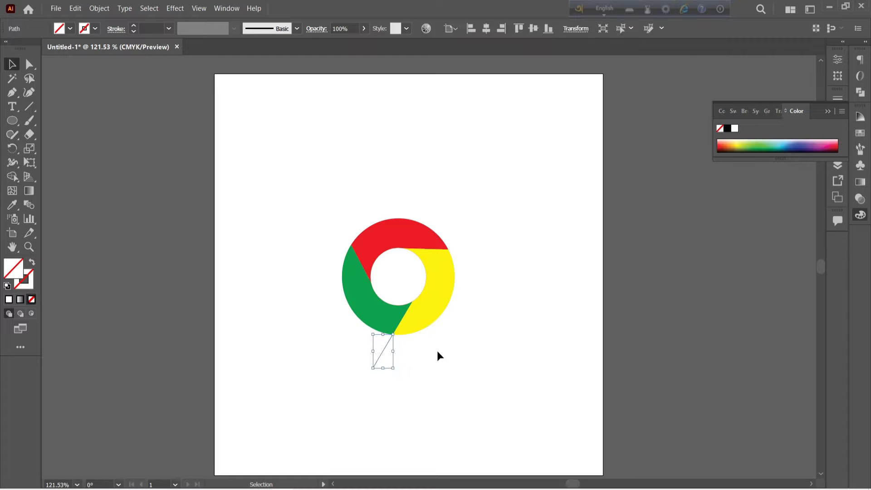
- Duplicate the white centre circle in place and shrink the copy concentrically to about two thirds of its size
left_click(401, 265)
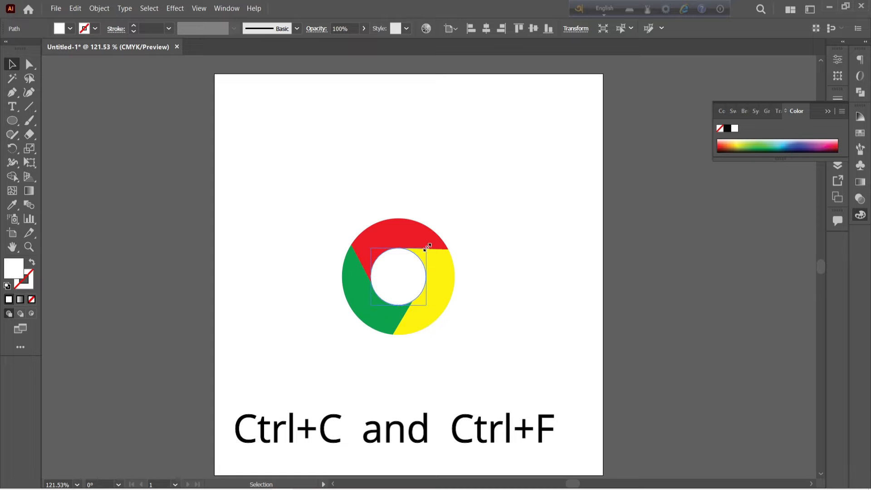
left_click_drag(427, 248, 417, 257)
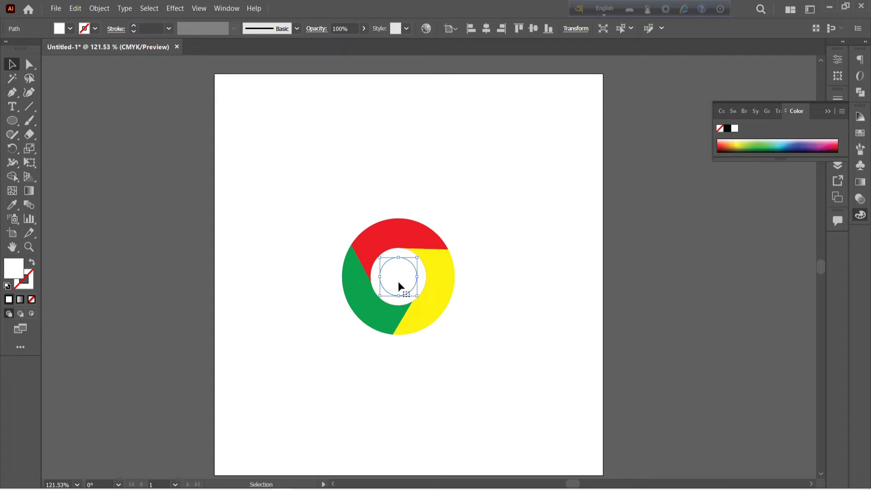
- Fill the small inner circle with the dark blue swatch C=100 M=95 Y=5 K=0
left_click(70, 29)
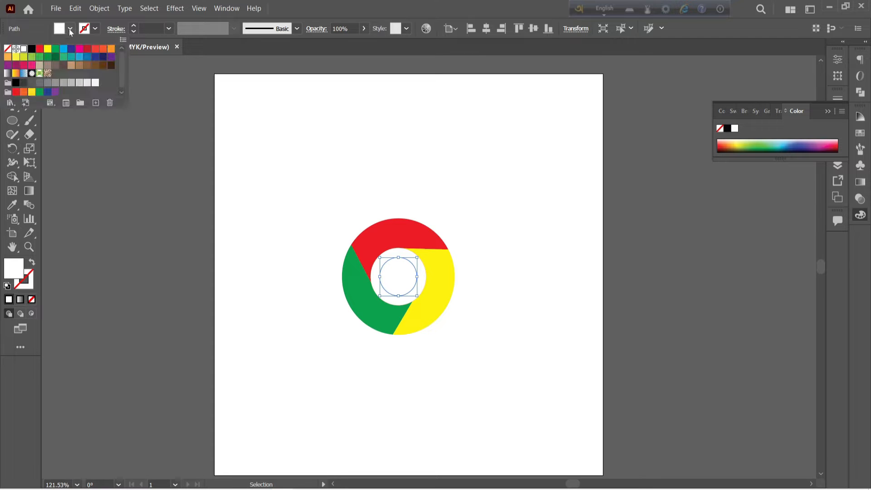
left_click(93, 60)
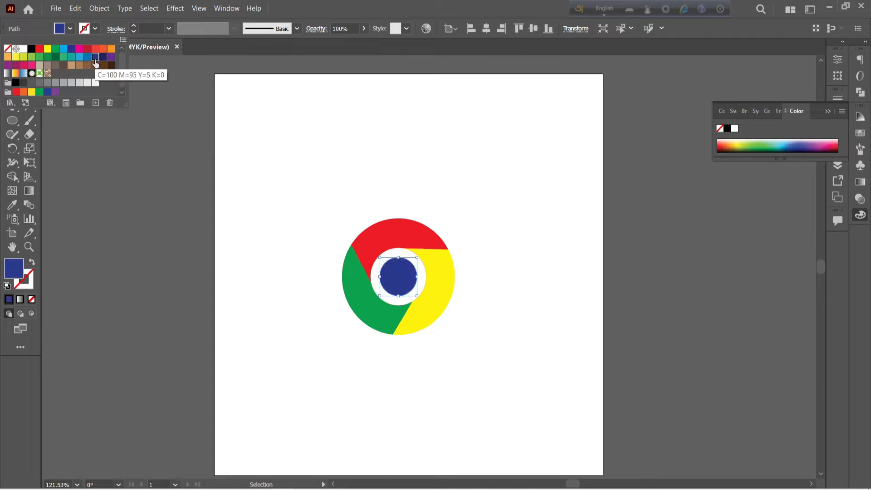
left_click(309, 247)
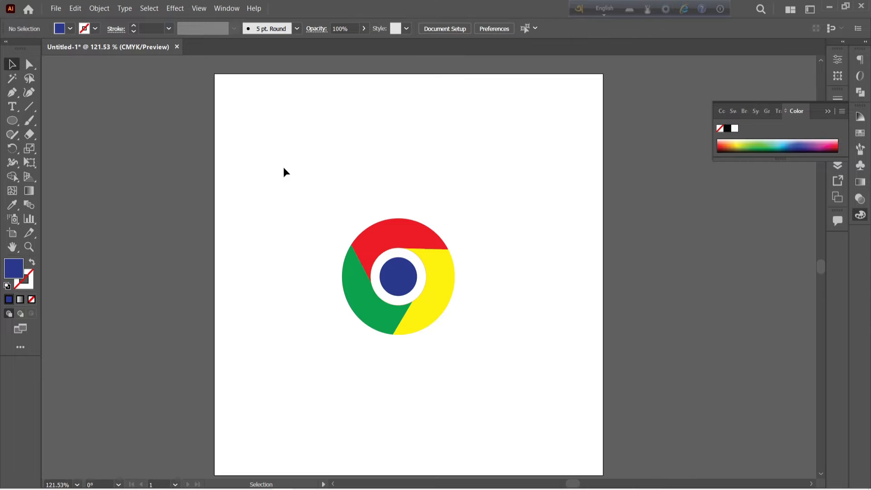
- Delete the leftover unfilled line piece running from the logo's centre towards the lower right
left_click_drag(284, 170, 533, 381)
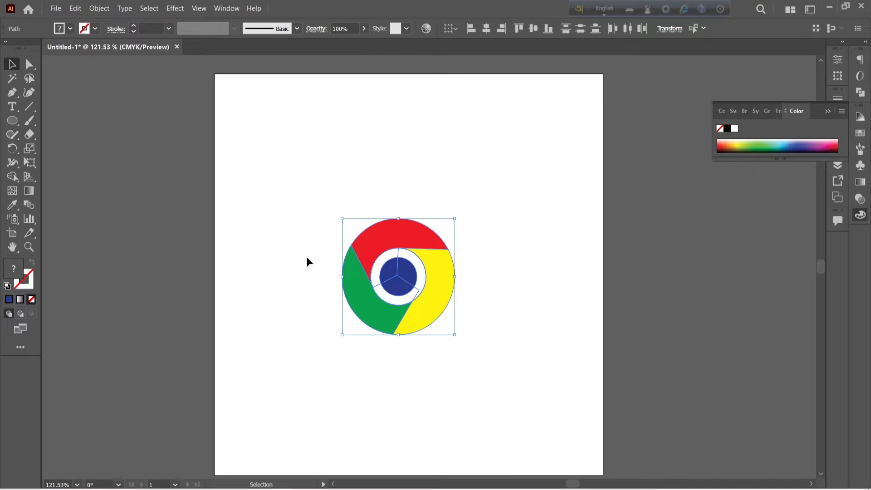
left_click(335, 198)
left_click_drag(336, 198, 443, 315)
left_click(480, 344)
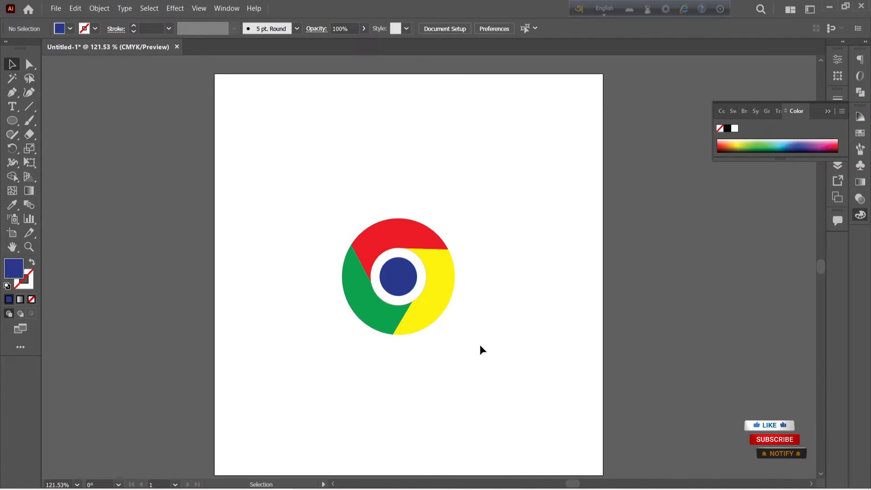
left_click(414, 288)
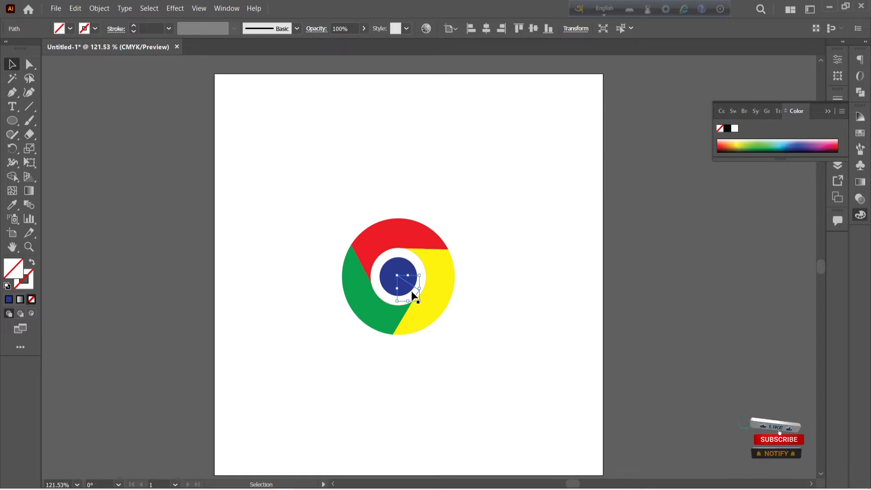
key("Delete")
- Delete the leftover unfilled line piece running from the logo's centre towards the lower left
left_click(385, 285)
left_click_drag(309, 210, 508, 410)
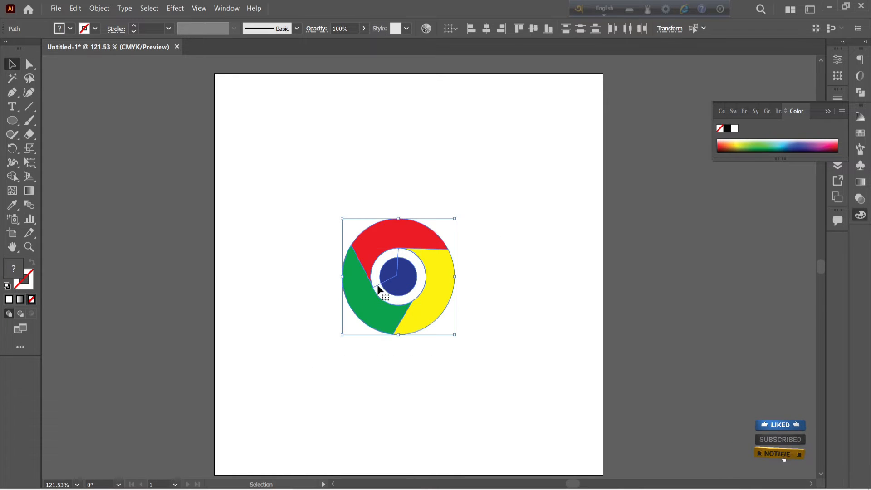
left_click(381, 284)
key("Delete")
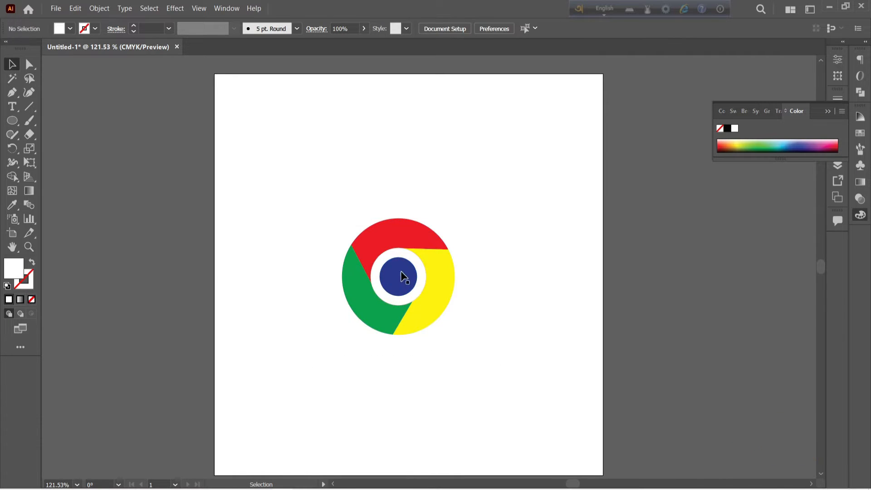
- Delete the leftover unfilled line piece running from the logo's centre up to the white circle's edge
left_click(397, 251)
key("Delete")
left_click_drag(319, 219, 480, 370)
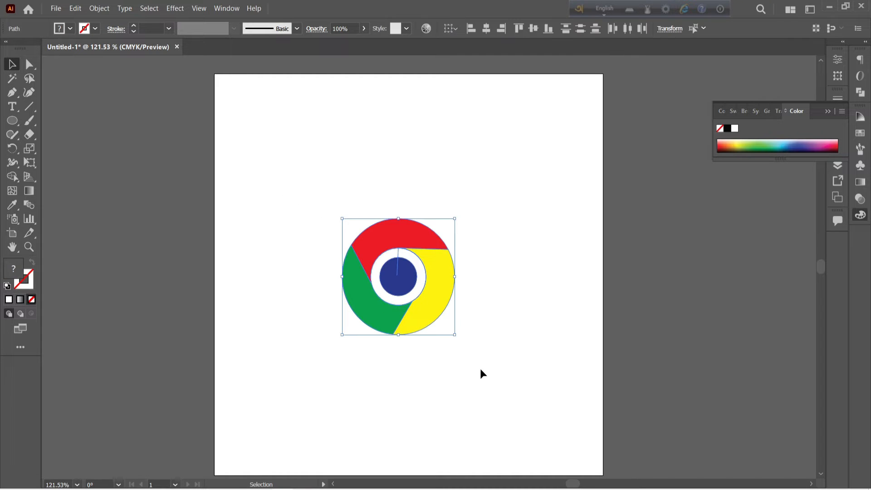
left_click(467, 189)
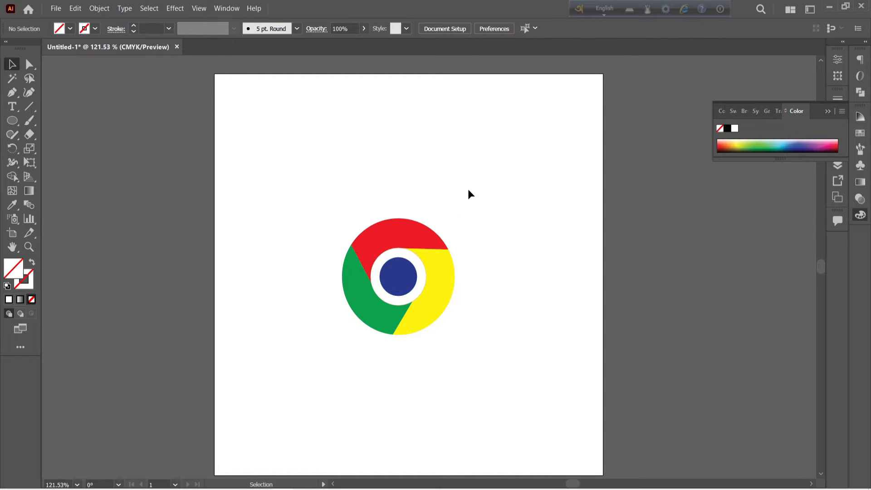
left_click(399, 256)
left_click(409, 202)
- Group all parts of the logo into one object
left_click_drag(261, 168, 437, 368)
left_click(508, 414)
left_click_drag(326, 198, 489, 360)
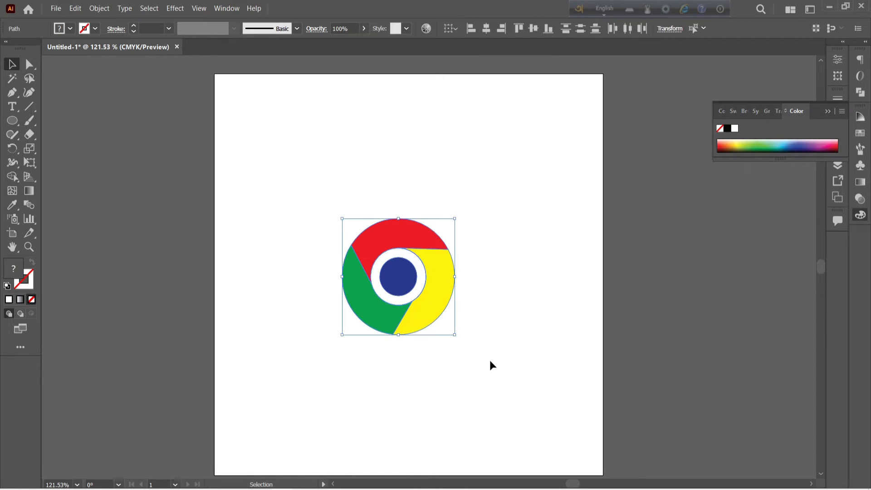
key("ctrl+g")
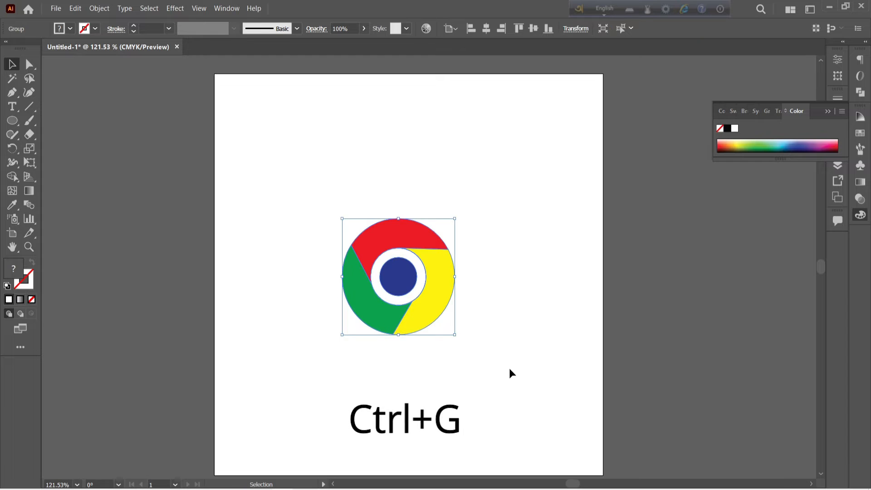
left_click(509, 368)
scroll(466, 252, "down", 2)
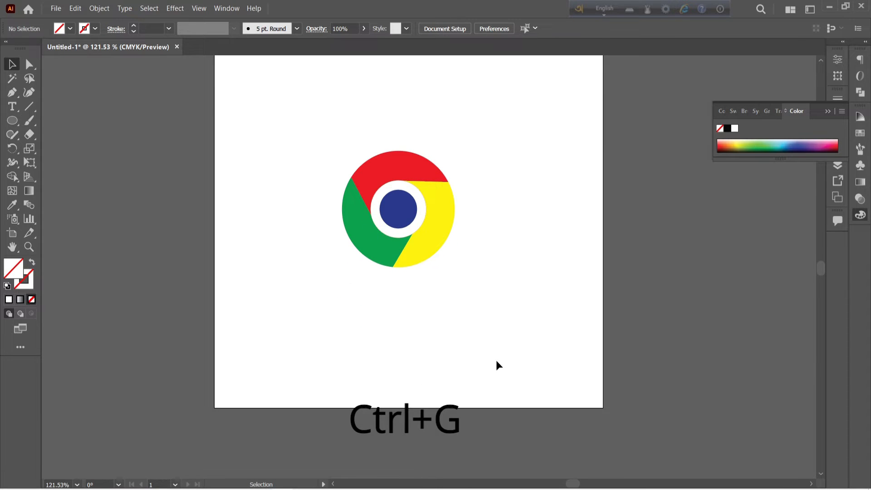
scroll(254, 140, "up", 1)
left_click_drag(355, 213, 513, 374)
left_click(513, 374)
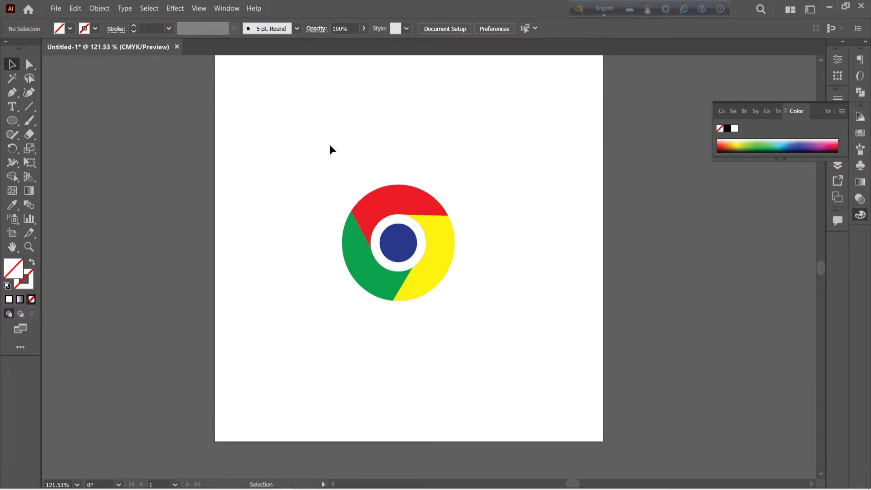
left_click_drag(329, 144, 505, 338)
left_click(505, 338)
scroll(415, 294, "up", 3)
scroll(421, 286, "down", 2)
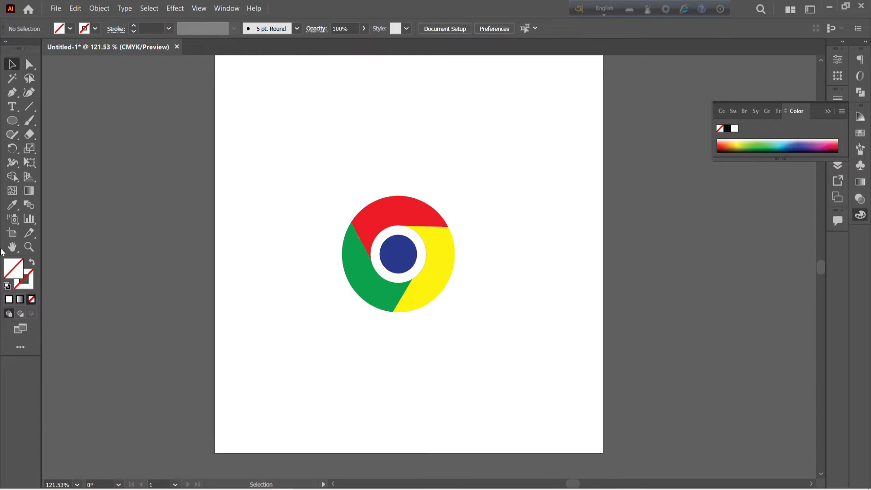
- Shrink the artboard from above and below around the logo to a height of about 2.26 in
left_click(12, 233)
scroll(331, 117, "up", 4)
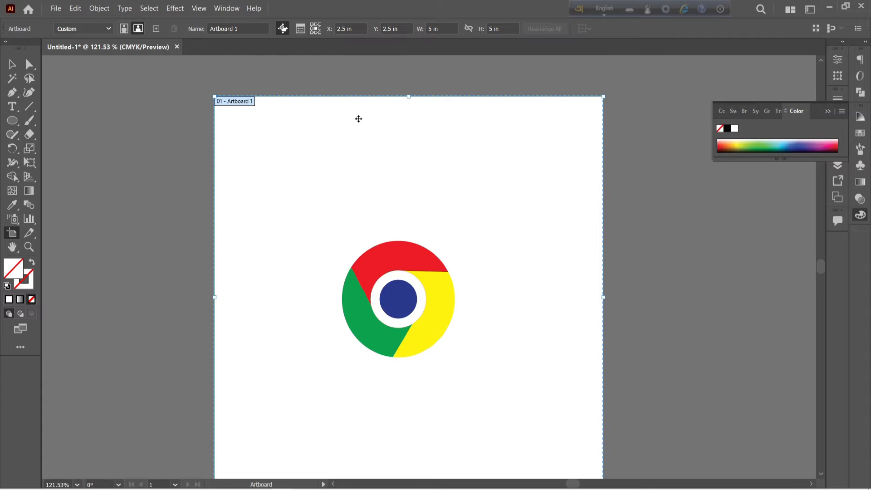
left_click_drag(411, 96, 412, 210)
scroll(439, 341, "down", 5)
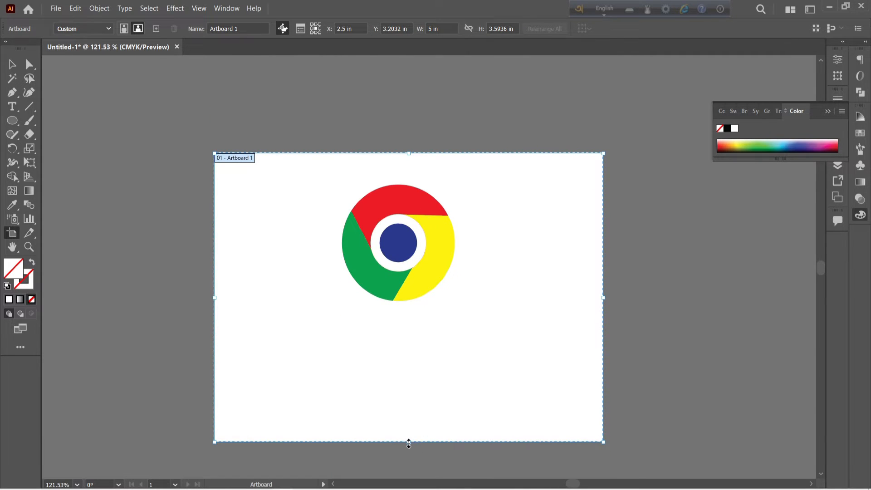
left_click_drag(408, 443, 408, 335)
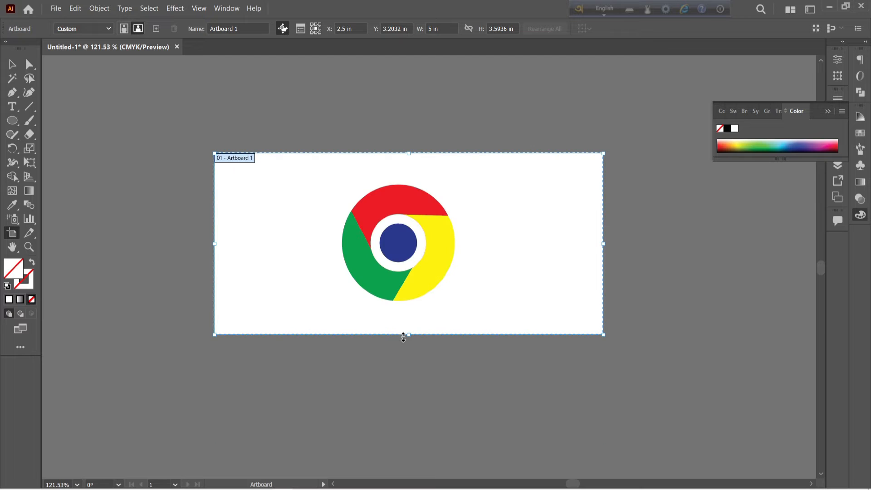
- Narrow the artboard from both sides around the logo to a width of about 2.81 in
left_click(213, 244)
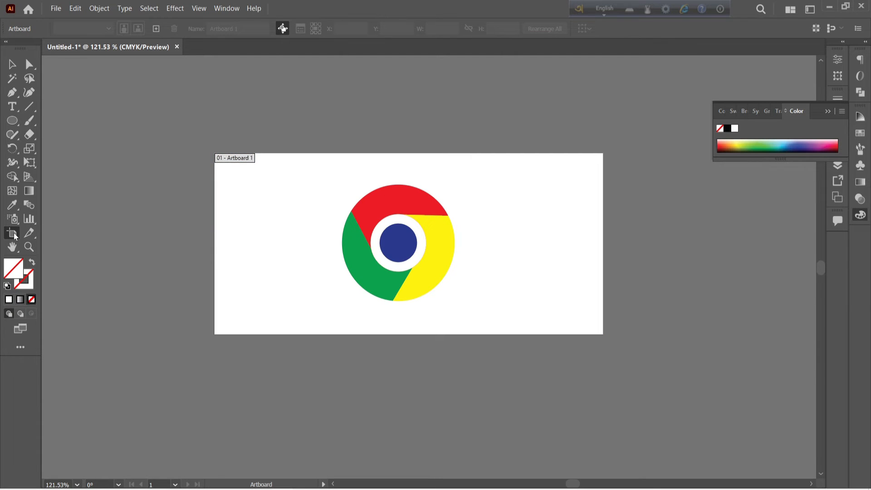
left_click(224, 247)
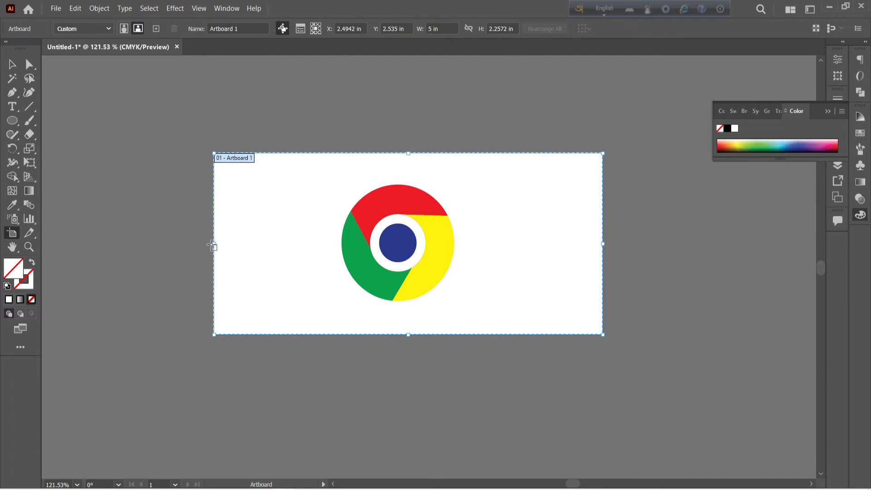
left_click_drag(213, 245, 293, 245)
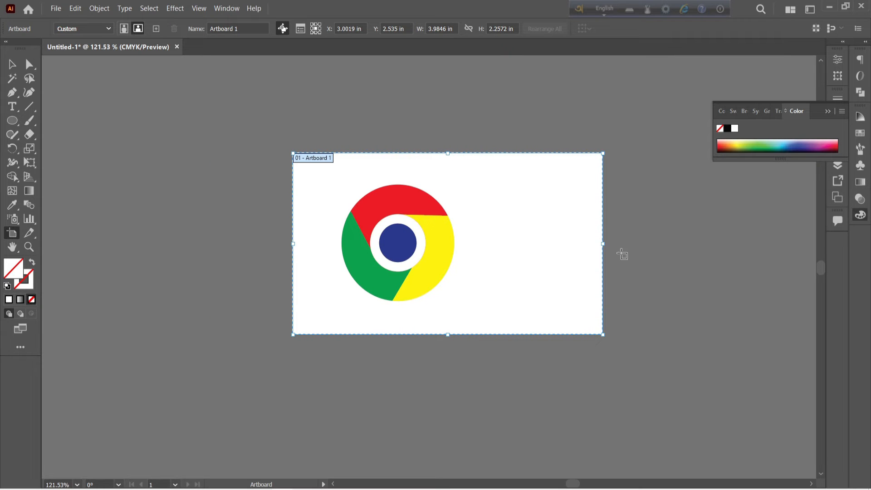
left_click_drag(603, 245, 512, 245)
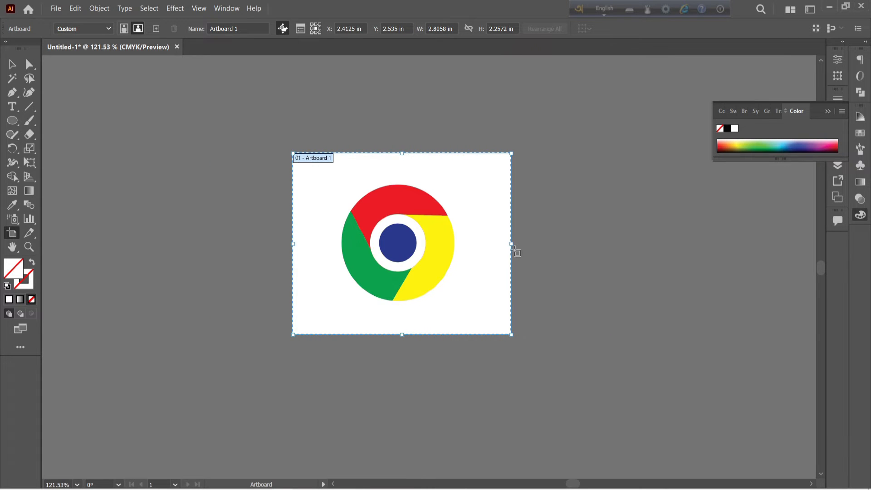
left_click(13, 64)
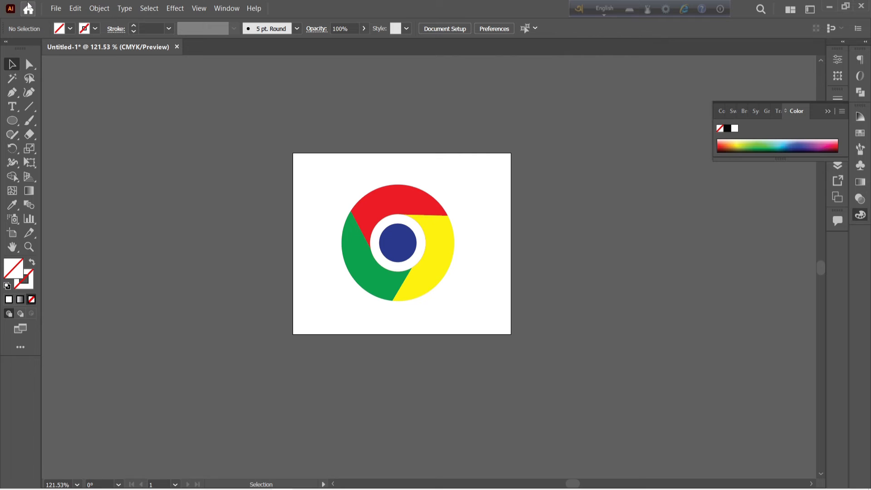
- Save the document to the Desktop as an Adobe Illustrator file named "chorome"
left_click(56, 8)
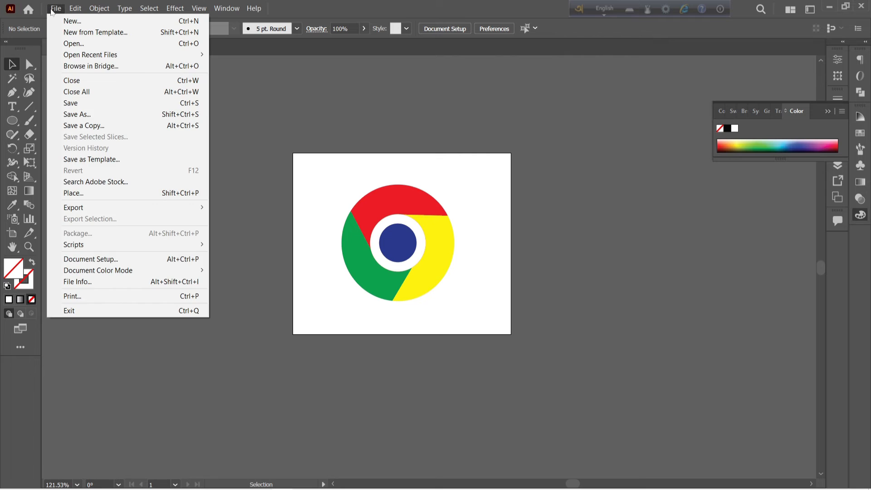
left_click(76, 103)
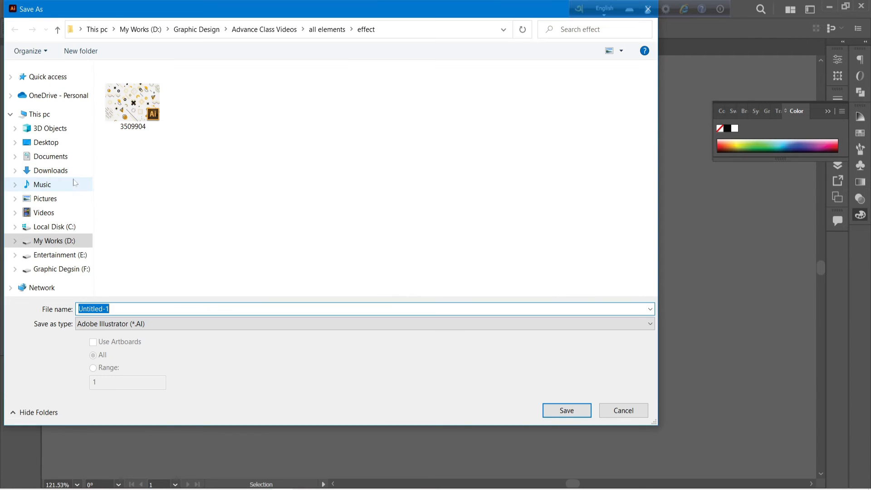
left_click(46, 144)
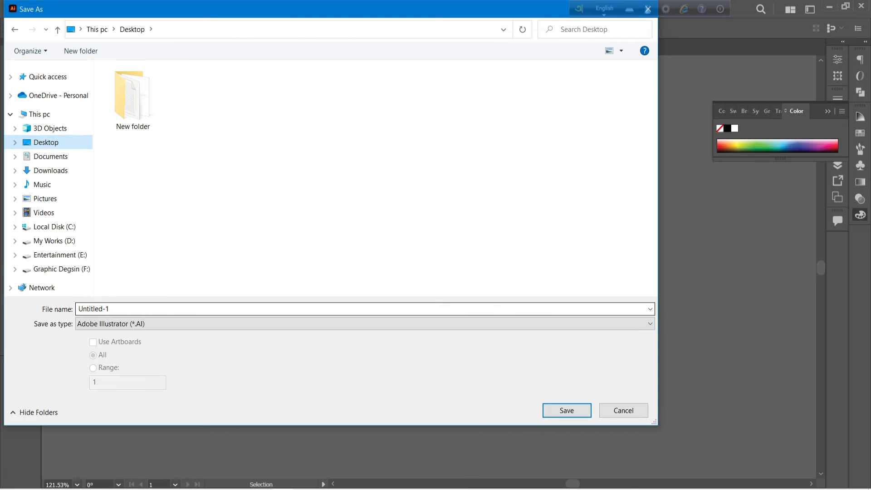
left_click_drag(119, 309, 4, 307)
type("ch")
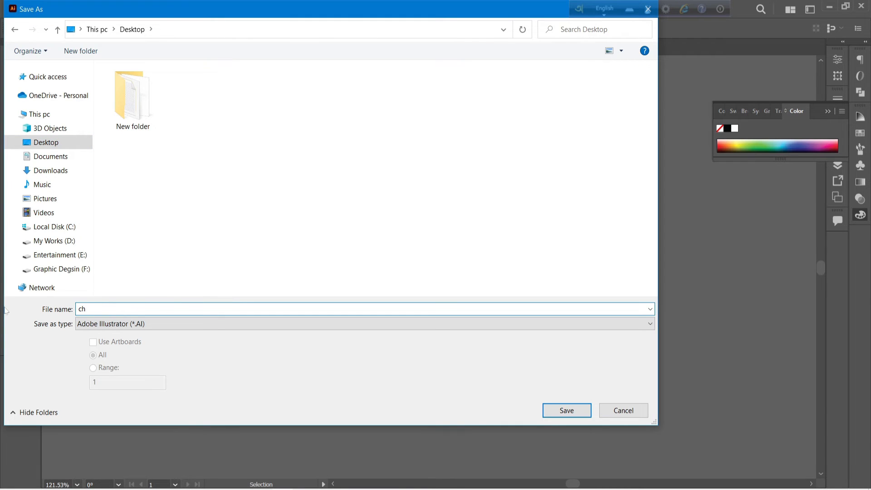
type("or")
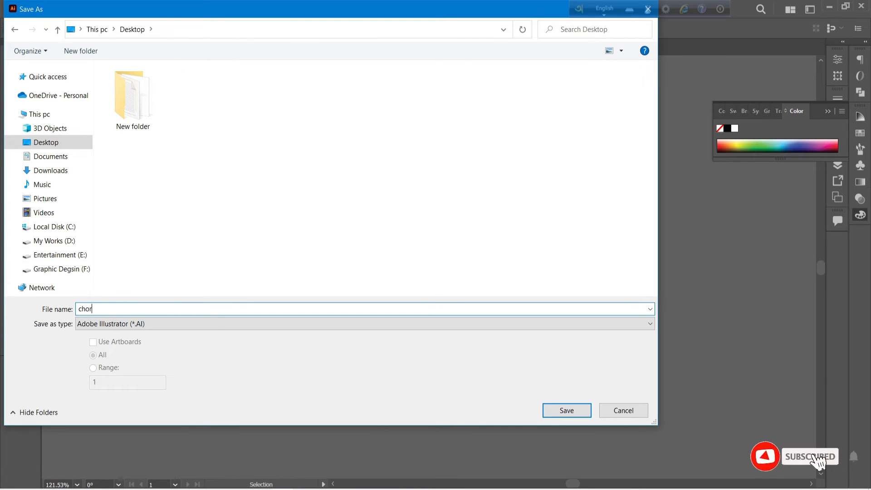
type("ome")
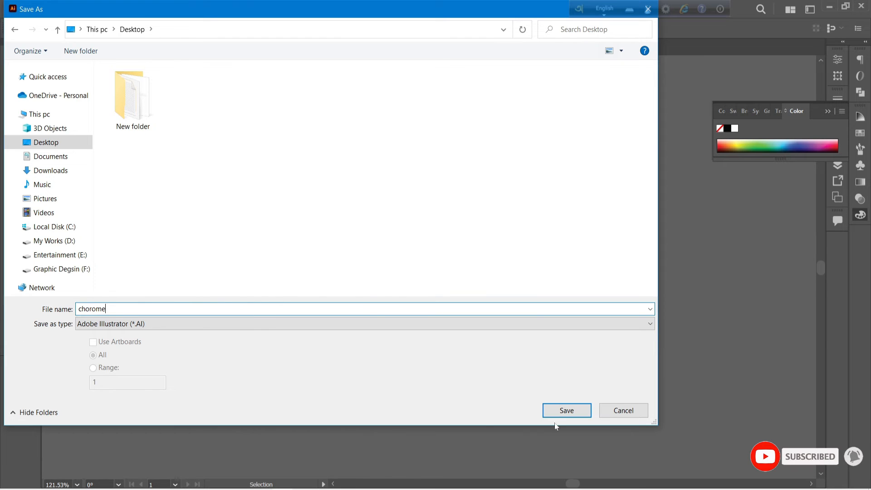
left_click(563, 410)
left_click(493, 413)
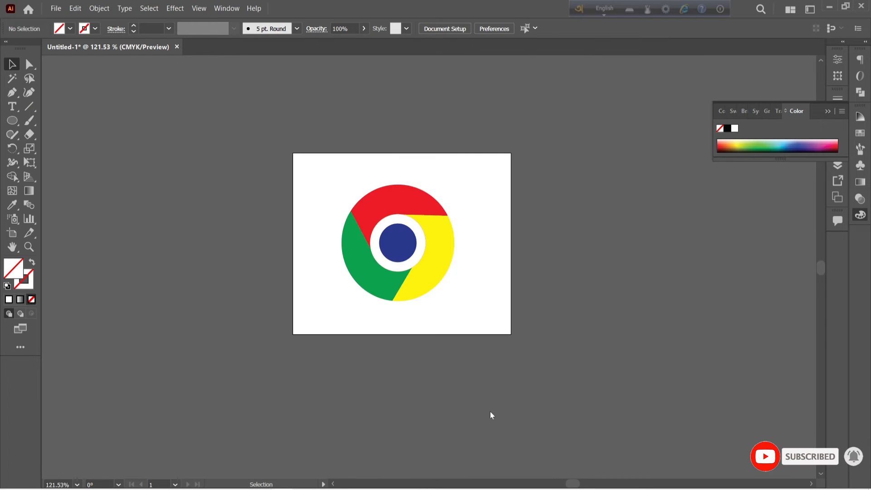
- Set up a Save for Web export of the logo with the PNG-24 preset and a width of 1000 px
left_click(56, 8)
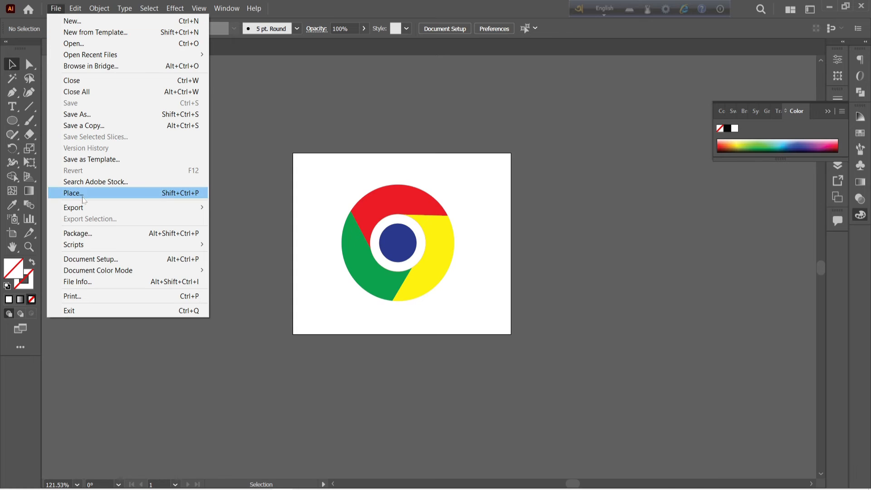
mouse_move(114, 208)
left_click(348, 230)
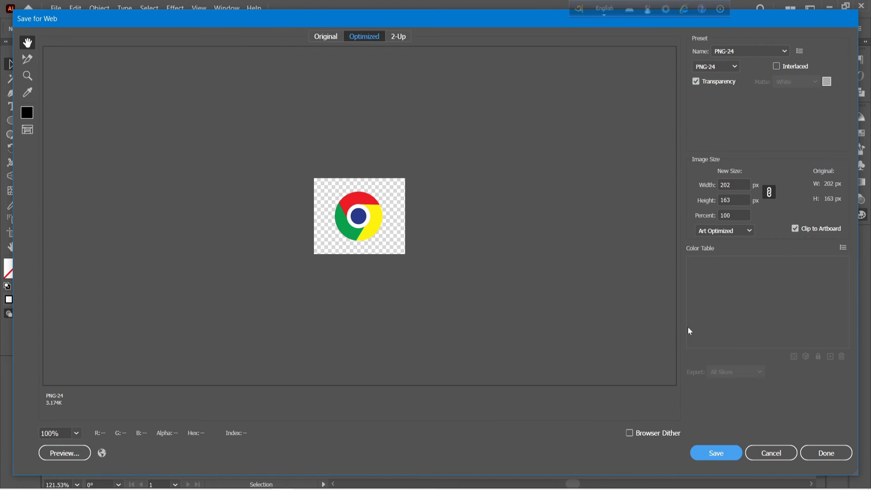
left_click(751, 51)
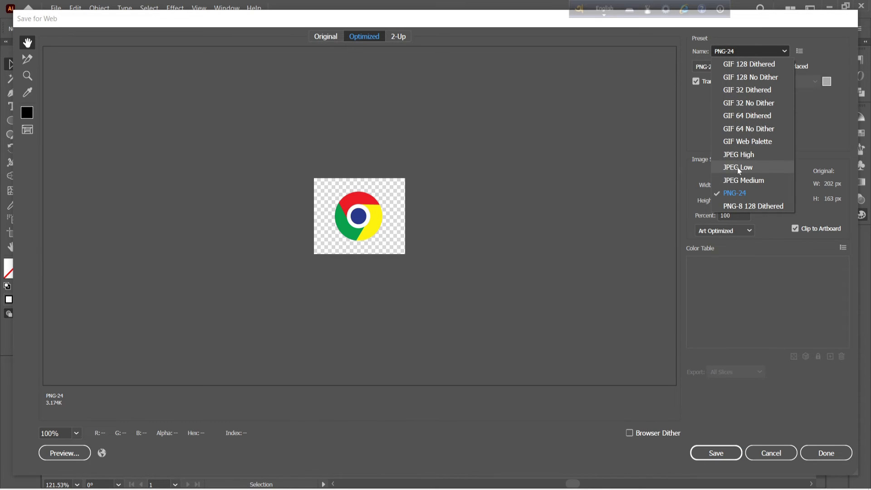
left_click(746, 194)
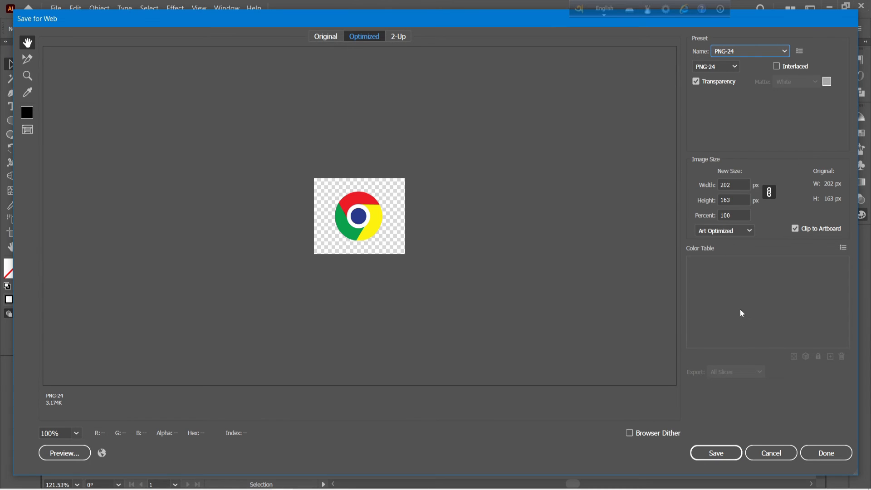
left_click(738, 185)
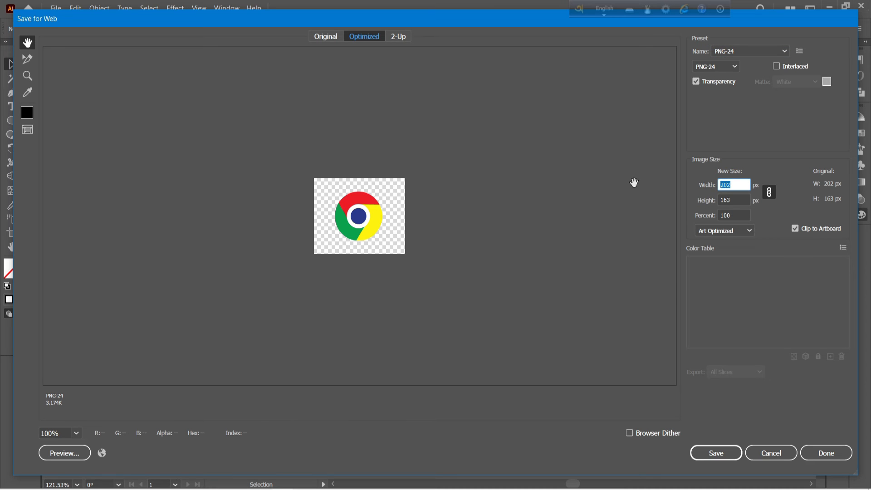
type("1000")
- Save the optimized PNG image to the Desktop under the file name "chorome"
left_click(715, 453)
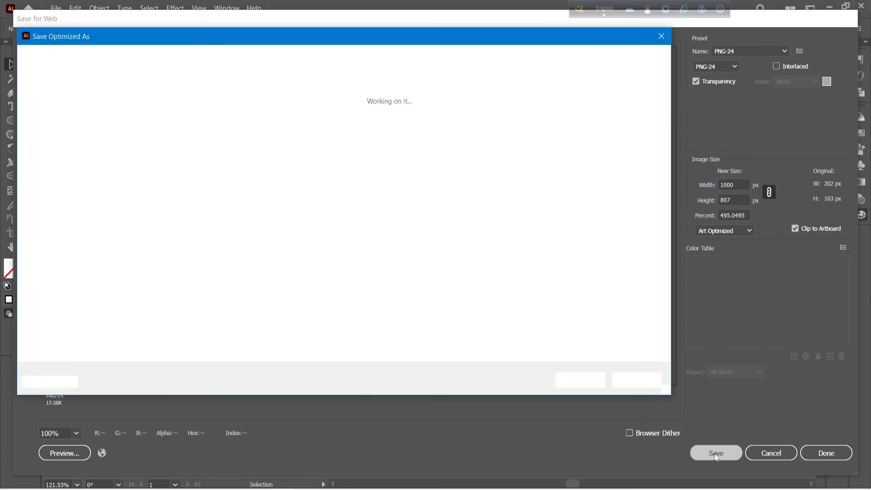
type("chorome")
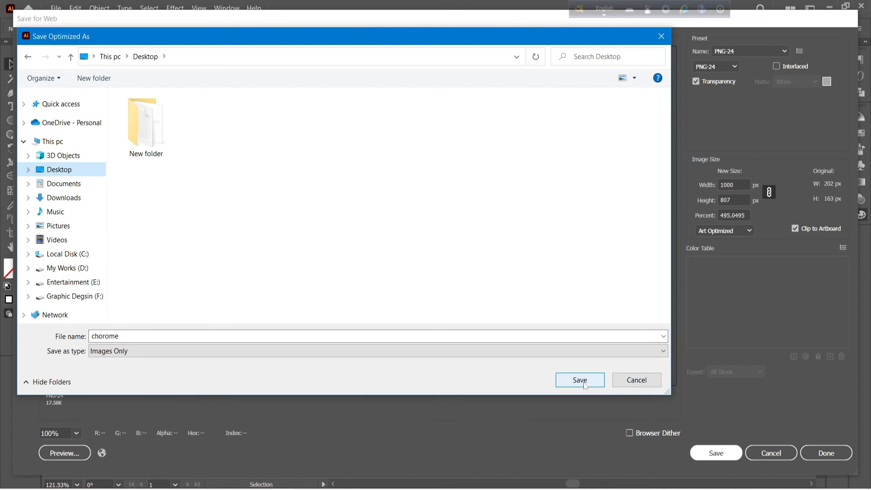
left_click(584, 385)
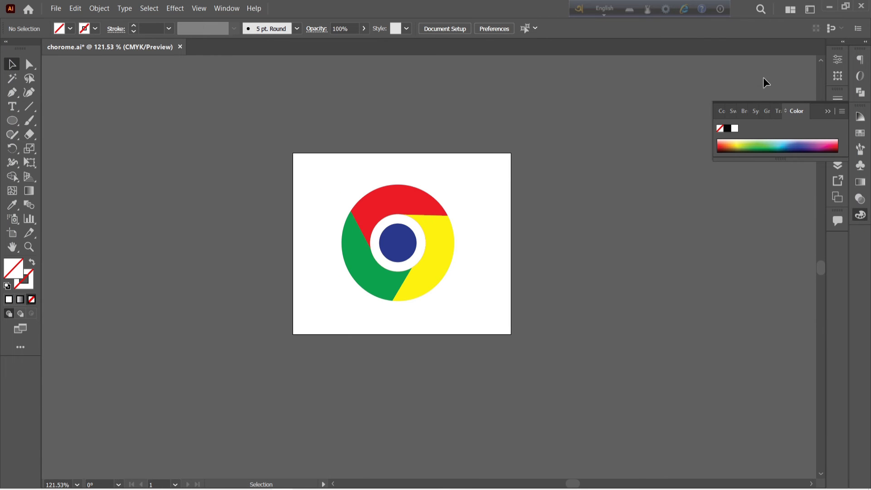
- Minimize Illustrator, open the exported chorome.png from the desktop, inspect the logo up close and close the image viewer
left_click(830, 6)
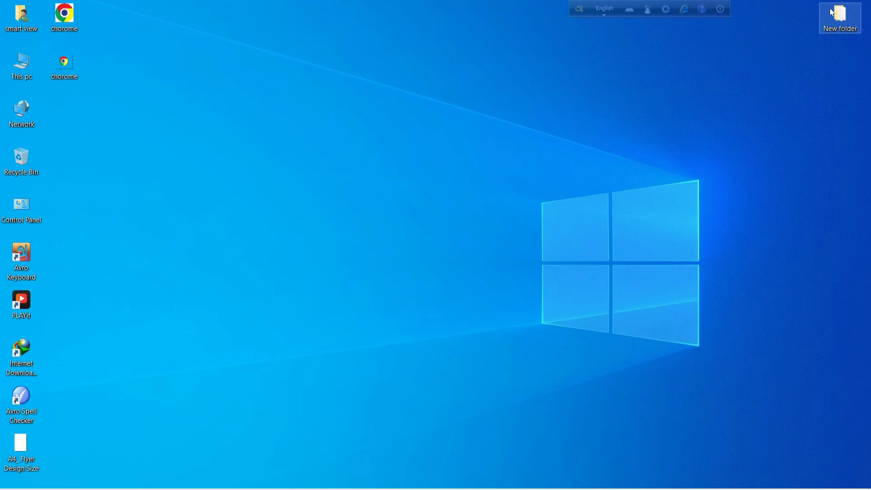
double_click(67, 65)
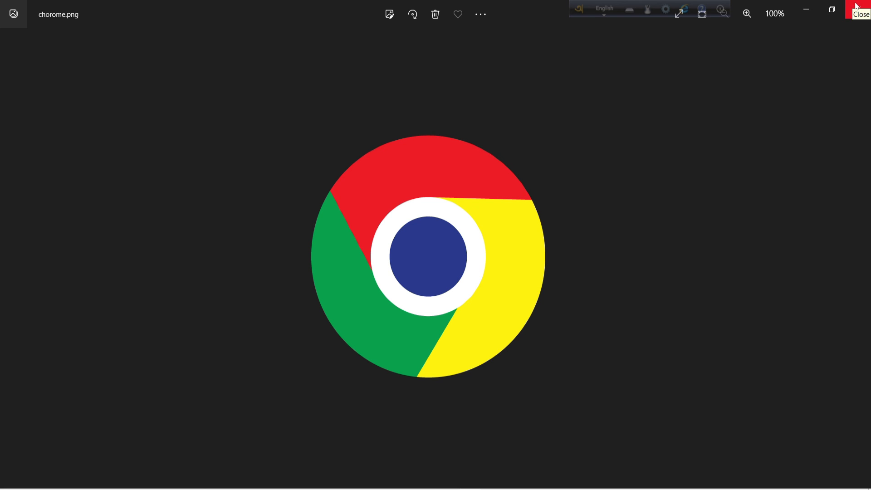
scroll(428, 218, "up", 1)
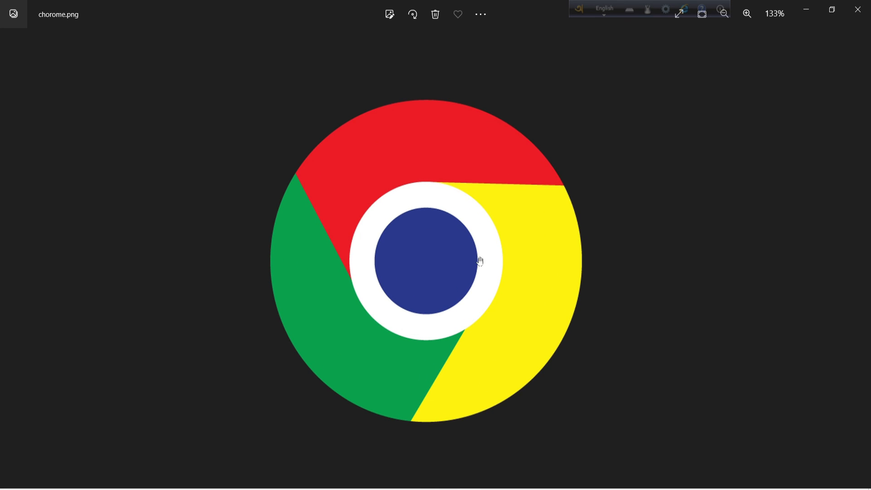
scroll(638, 155, "down", 2)
left_click(858, 9)
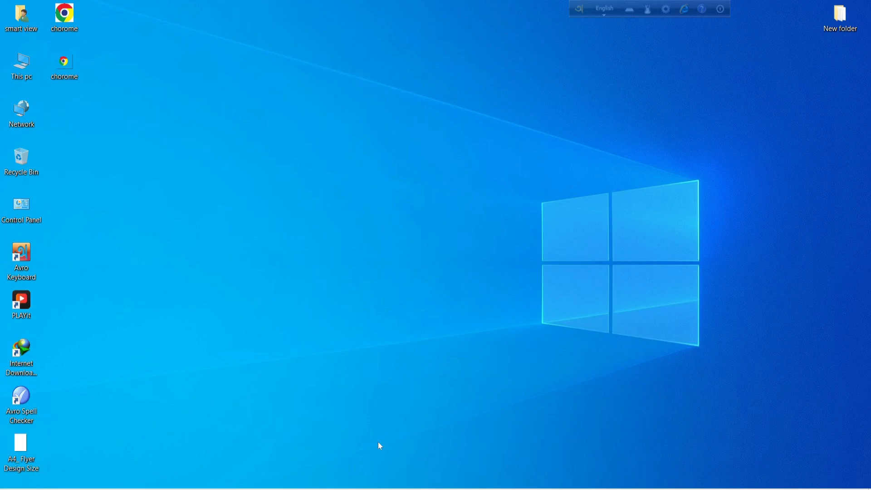